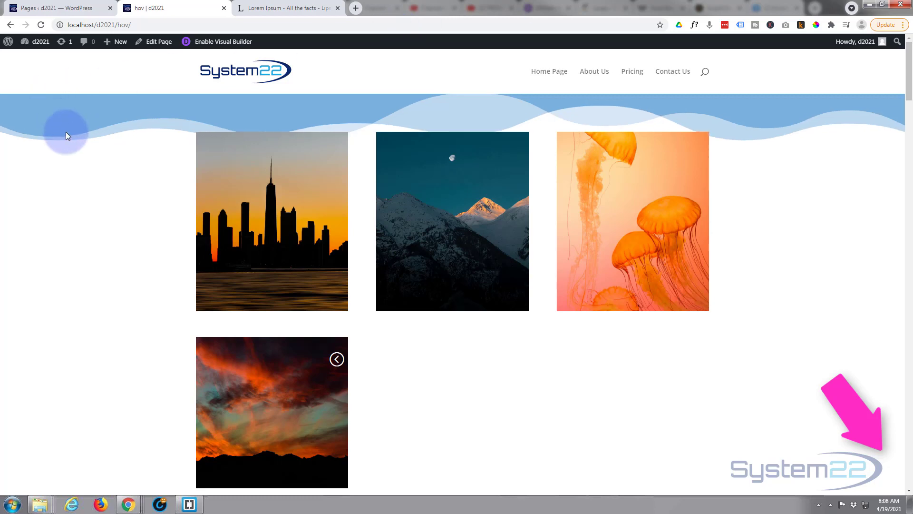
Step: Enable the Visual Builder on the sunset image page
scroll(75, 134, "down", 3)
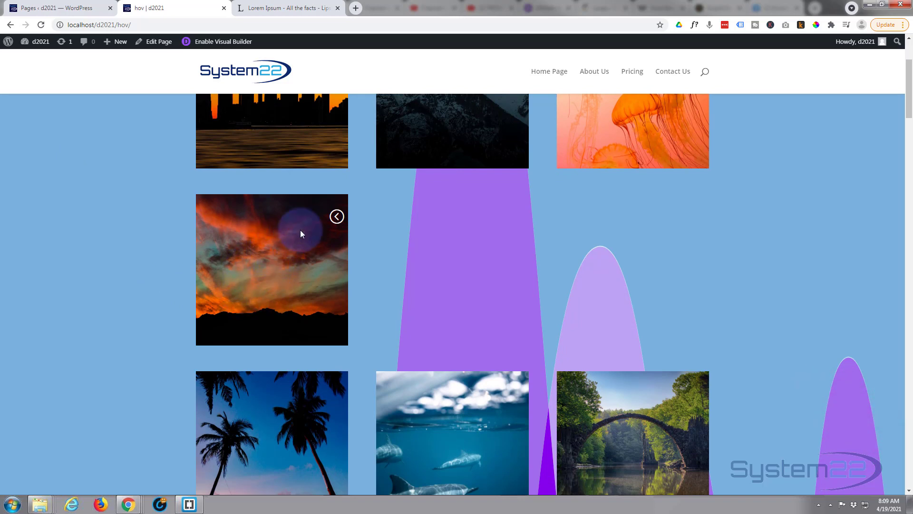
mouse_move(331, 219)
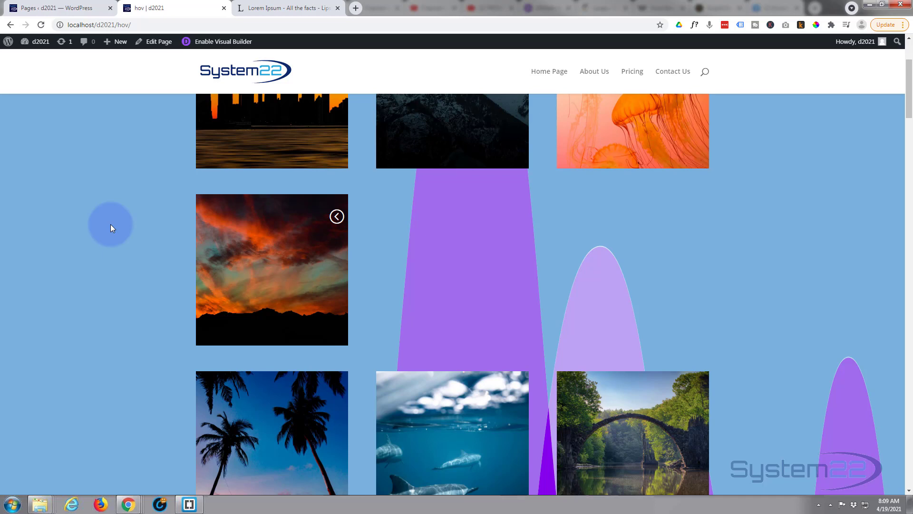
left_click(215, 45)
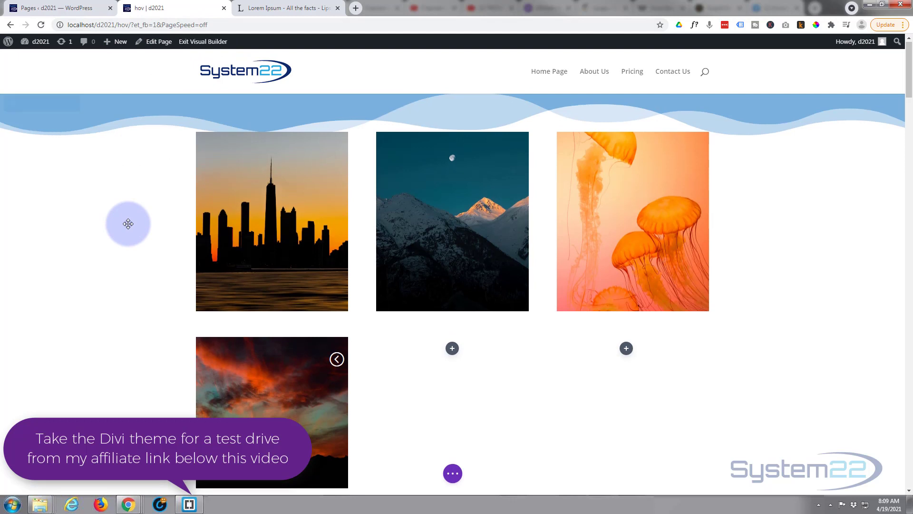
Step: Open the Insert Module list for the empty third column and browse the modules
scroll(128, 223, "down", 2)
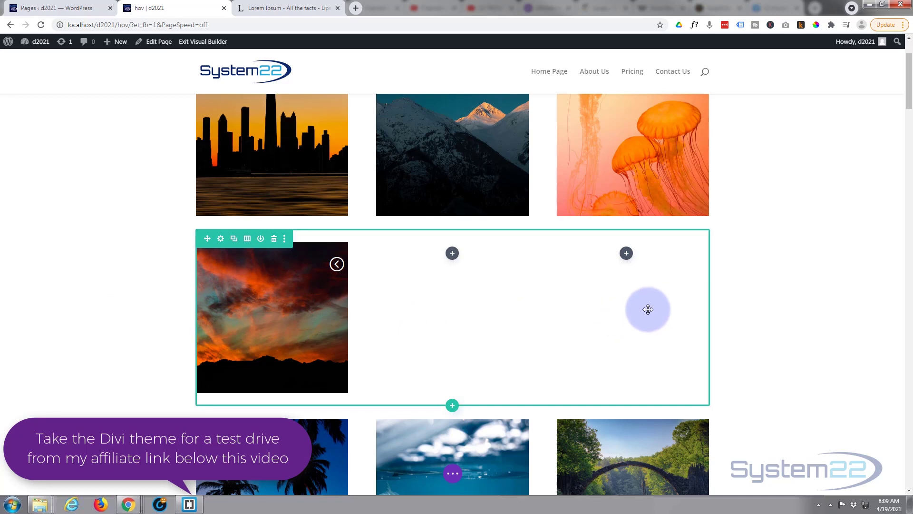
left_click(625, 257)
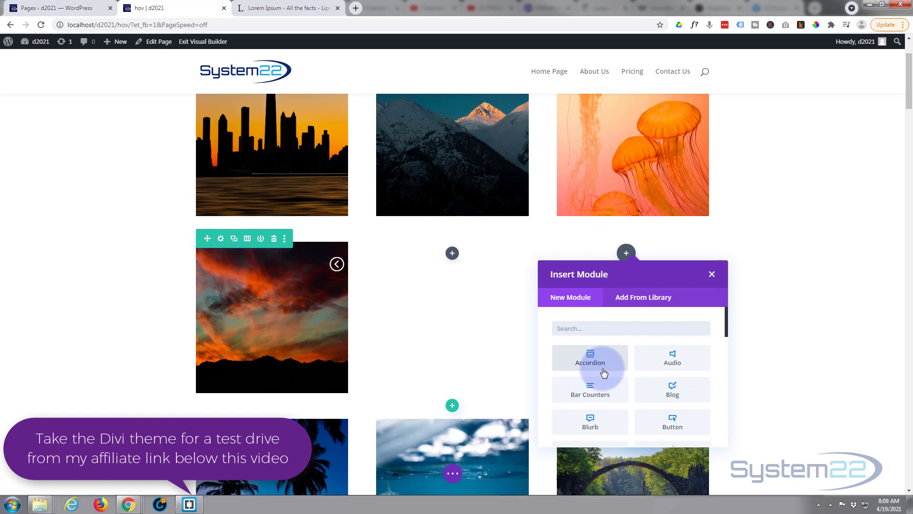
scroll(609, 364, "down", 3)
scroll(614, 370, "down", 5)
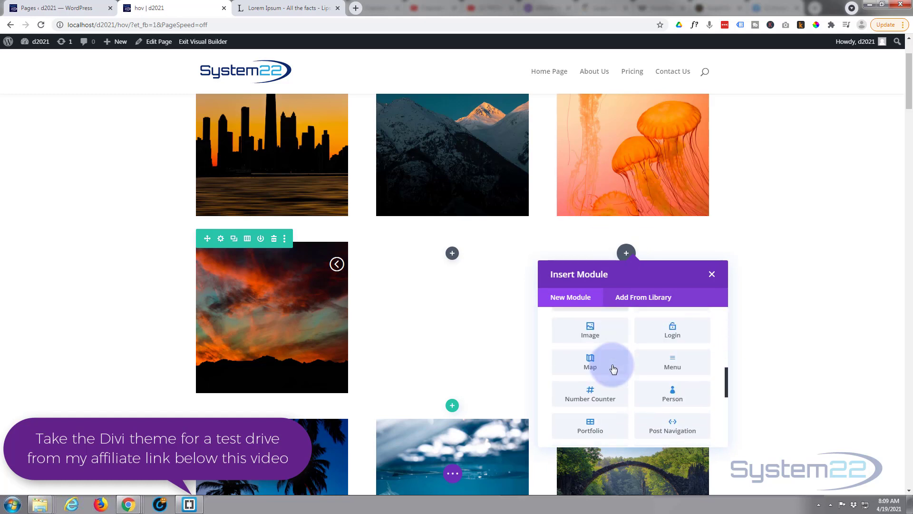
scroll(613, 370, "down", 1)
scroll(614, 369, "up", 3)
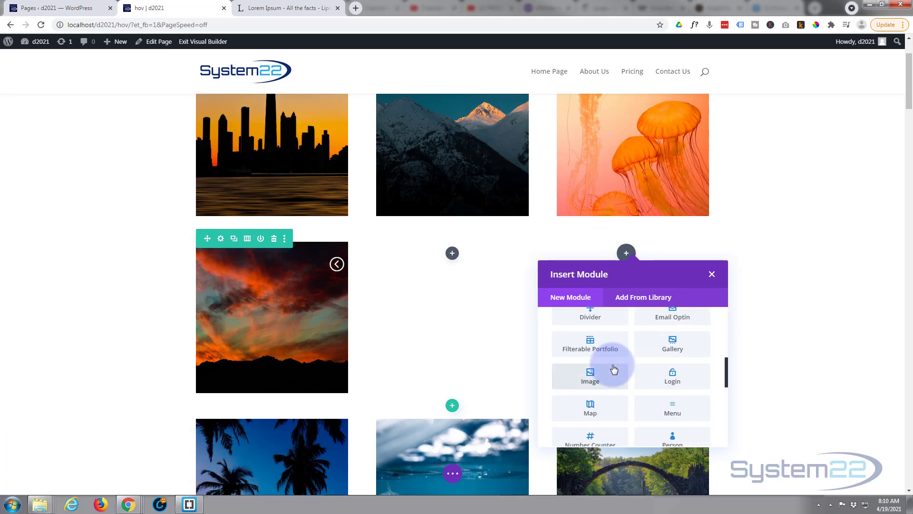
scroll(613, 370, "up", 6)
scroll(614, 369, "down", 1)
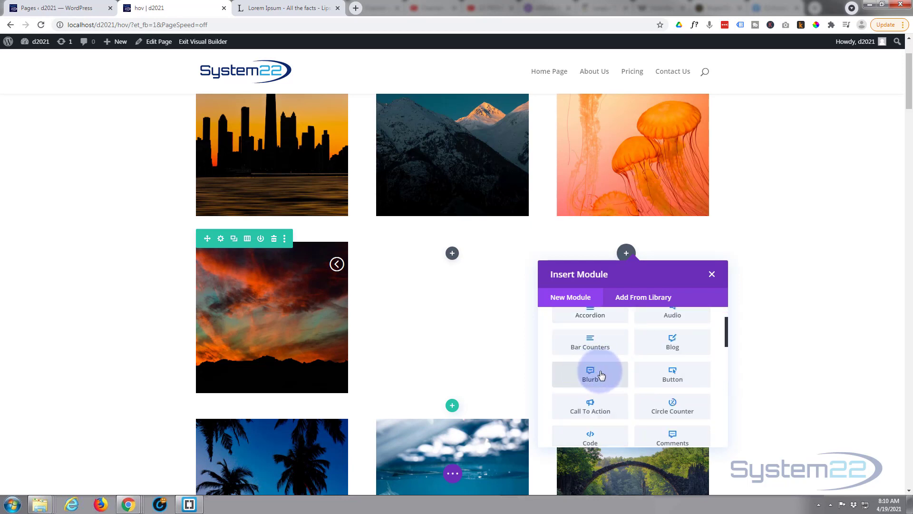
Step: Insert a Blurb module into the third column
left_click(602, 376)
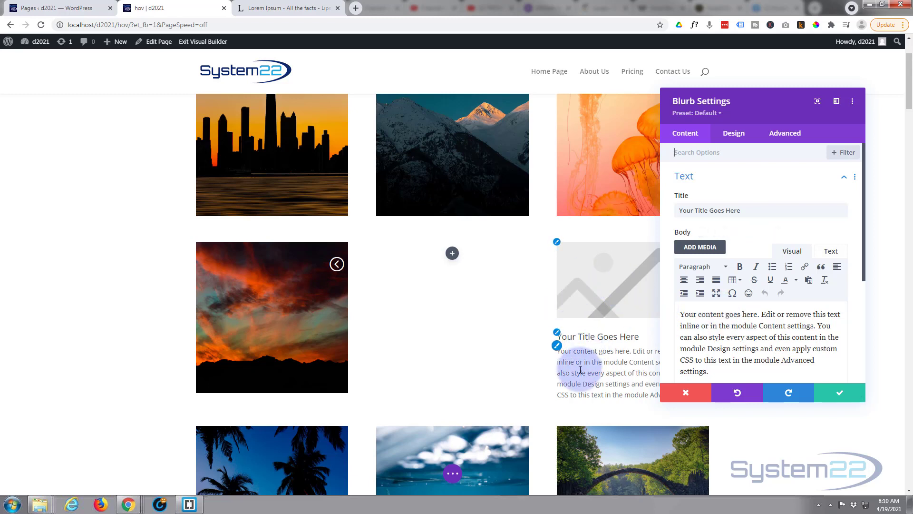
left_click(751, 213)
scroll(751, 214, "down", 2)
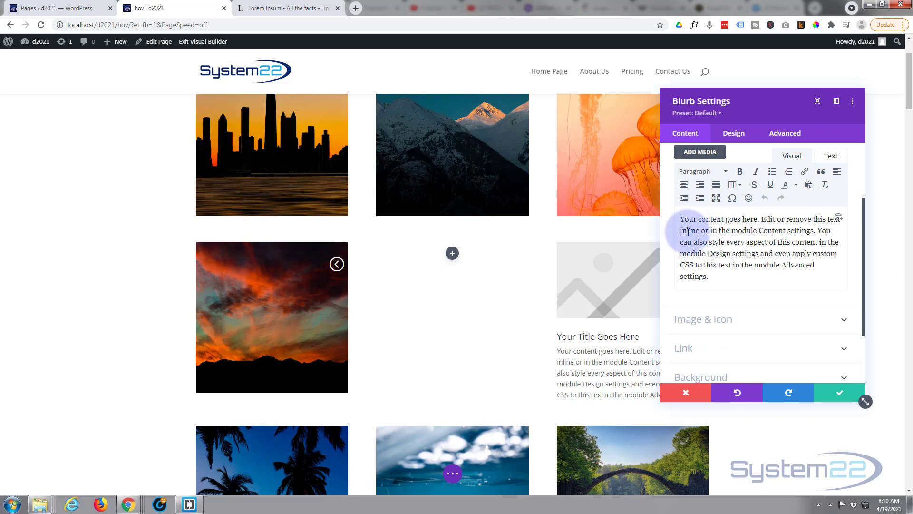
scroll(712, 240, "down", 2)
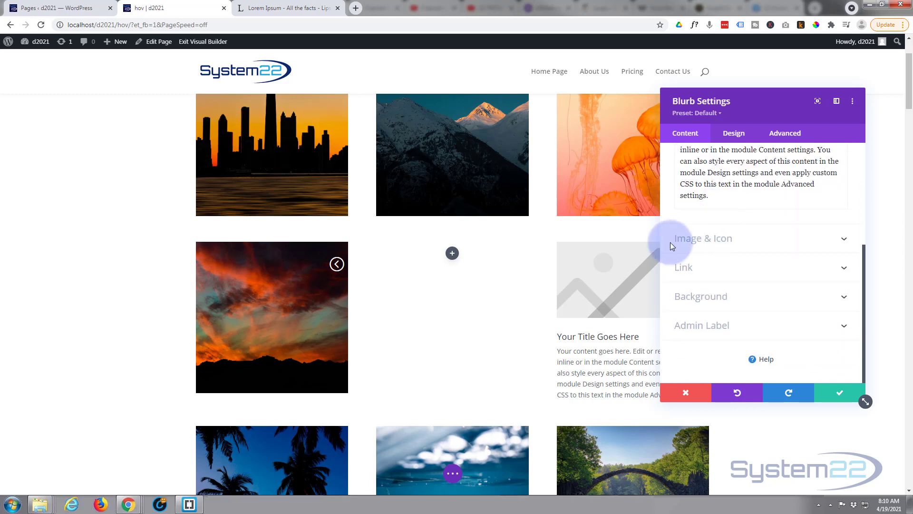
Step: Turn on Use Icon and choose the circled double-left-arrow icon
left_click(771, 243)
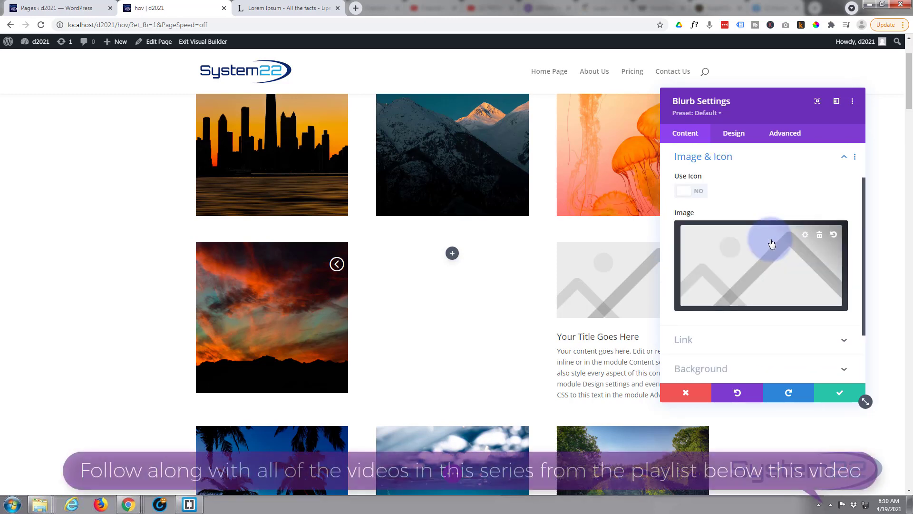
left_click(699, 195)
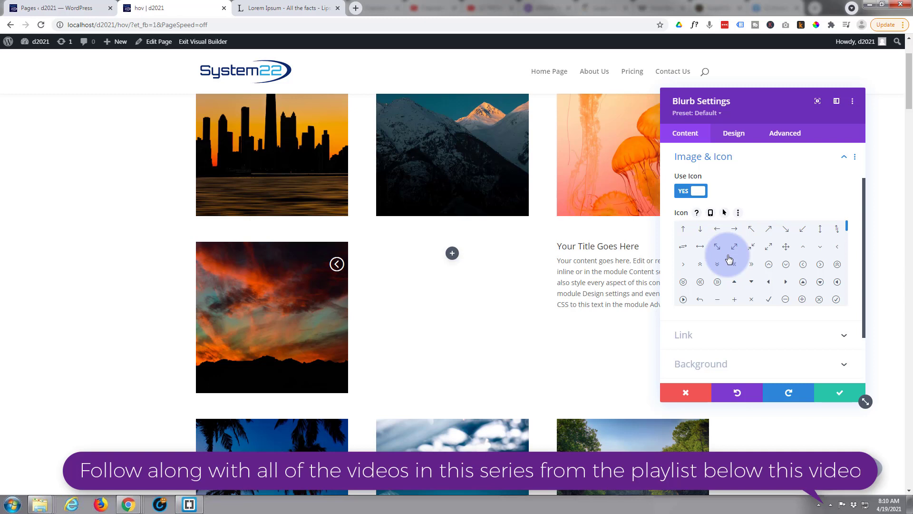
left_click_drag(847, 231, 850, 235)
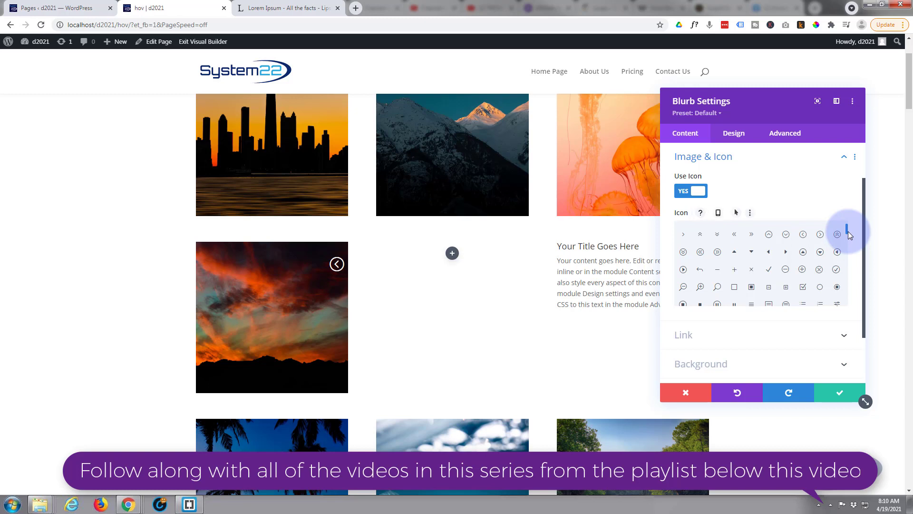
left_click(701, 254)
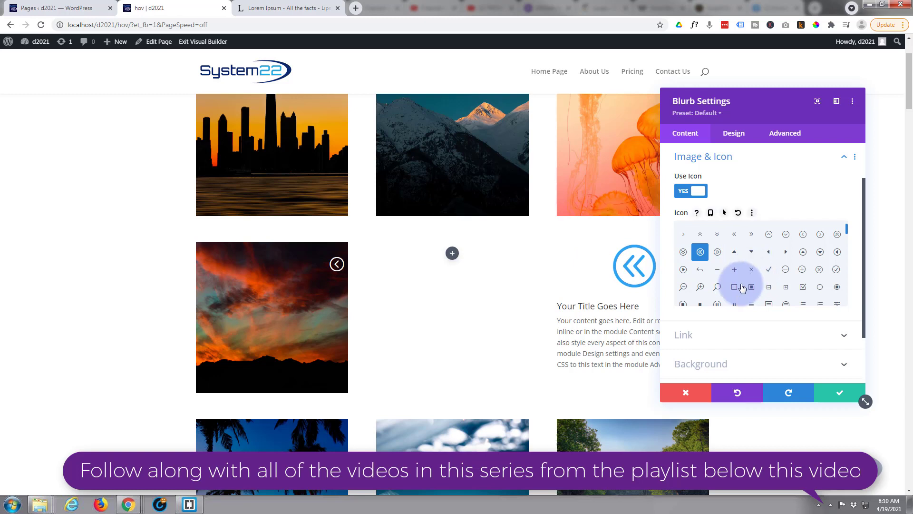
scroll(749, 311, "down", 1)
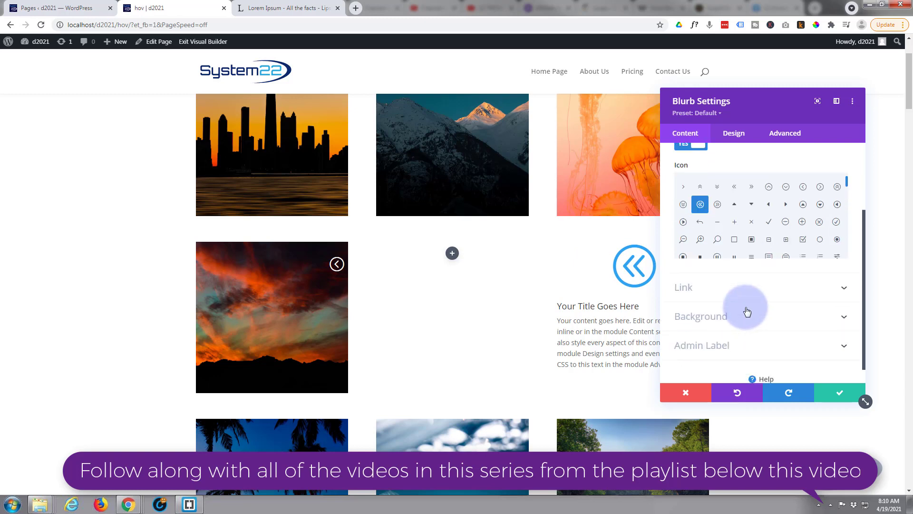
Step: Show the blurb's Link settings, leaving the URL empty and target In The Same Window
left_click(730, 287)
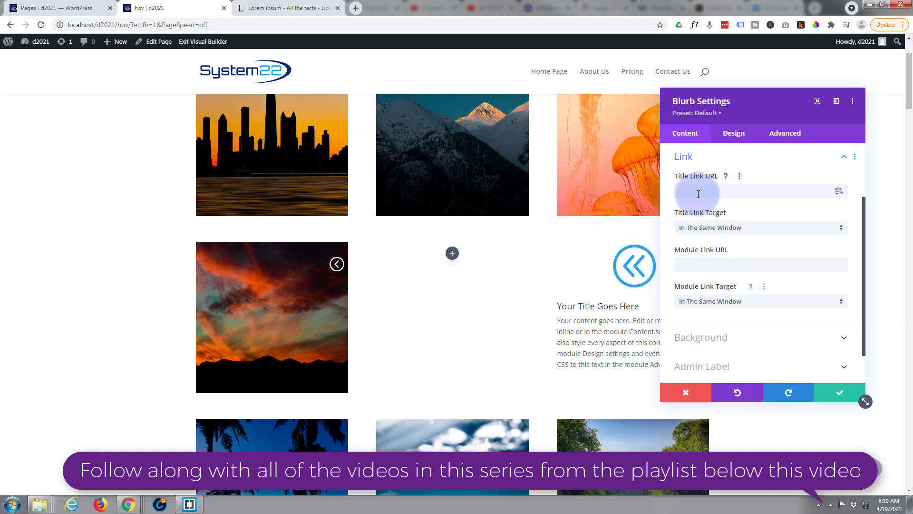
left_click(691, 266)
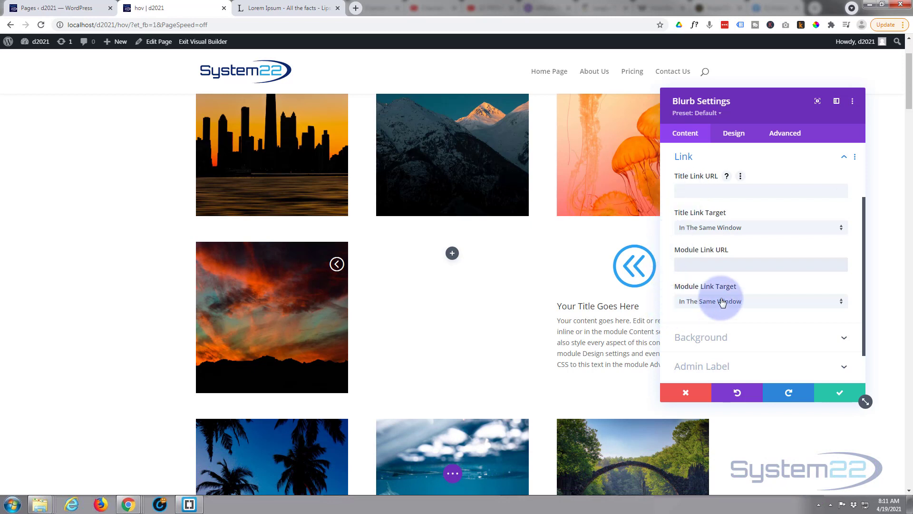
left_click(749, 305)
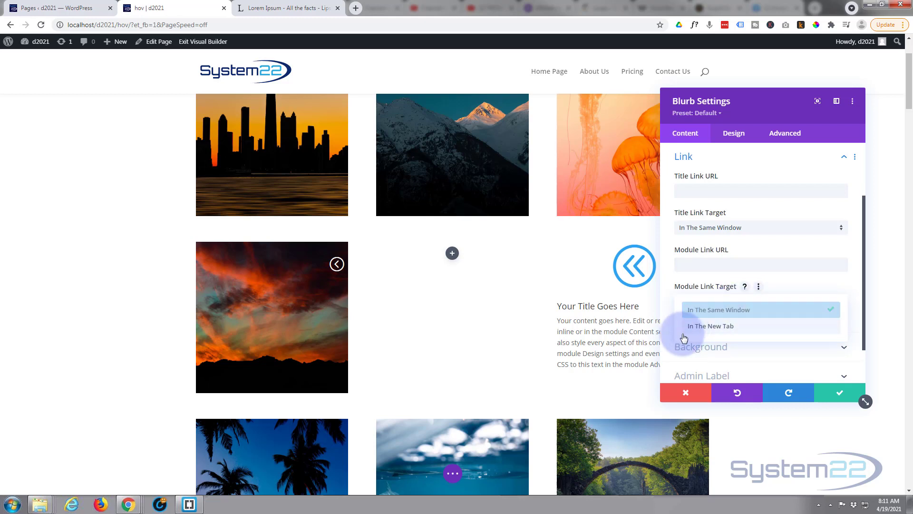
left_click(666, 305)
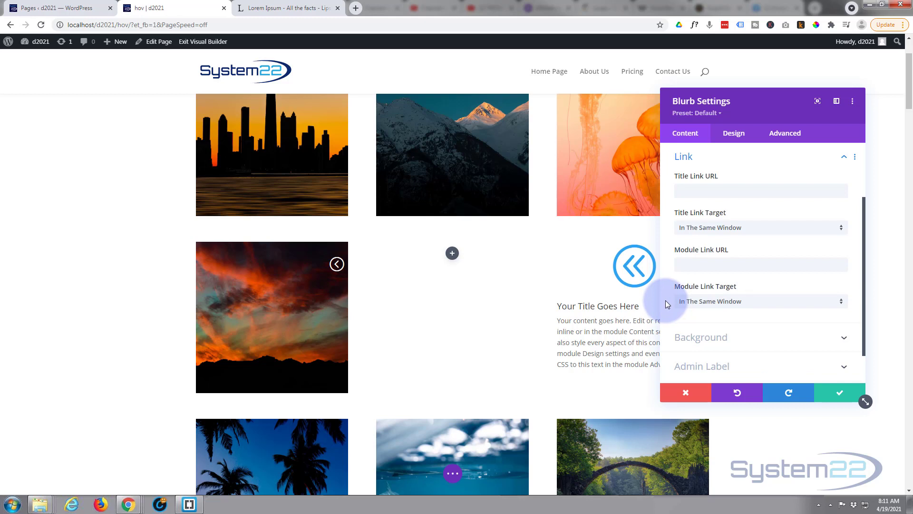
Step: Set the blurb's Image/Icon Placement to Left, check the result, and save the blurb
left_click(740, 136)
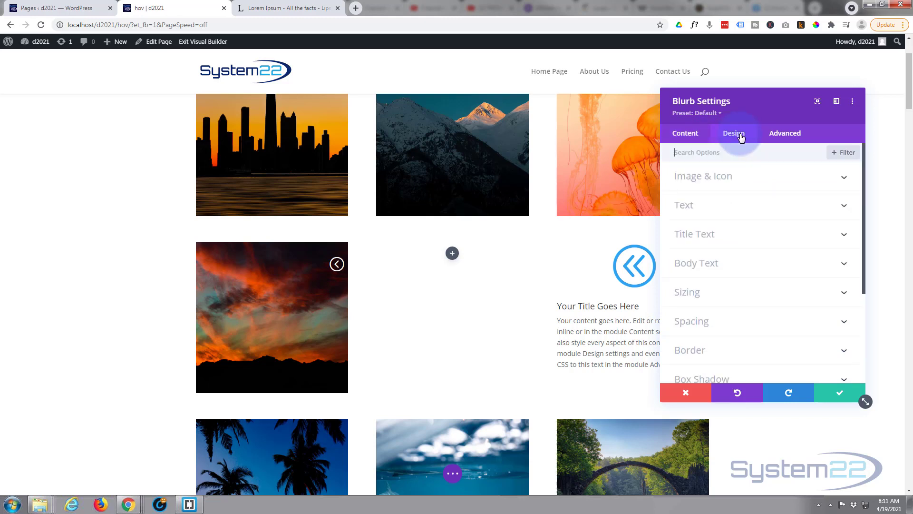
left_click(745, 177)
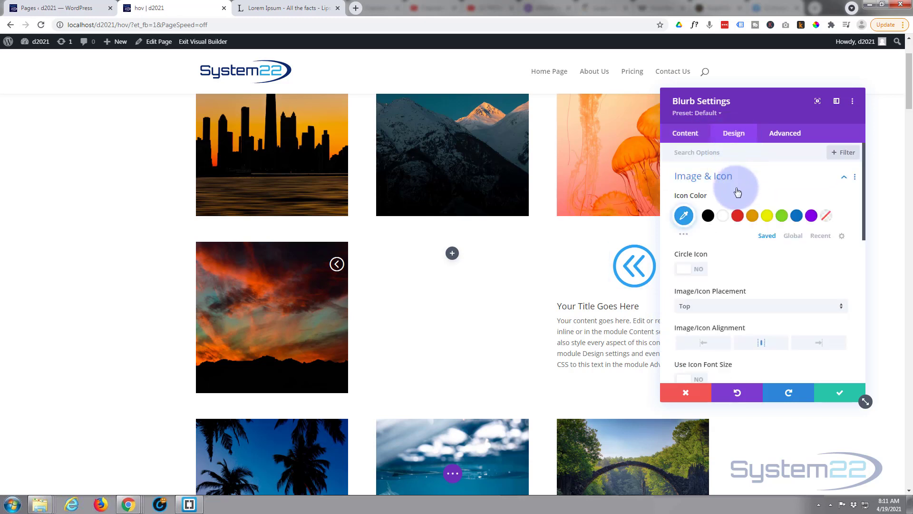
left_click(718, 306)
left_click(703, 336)
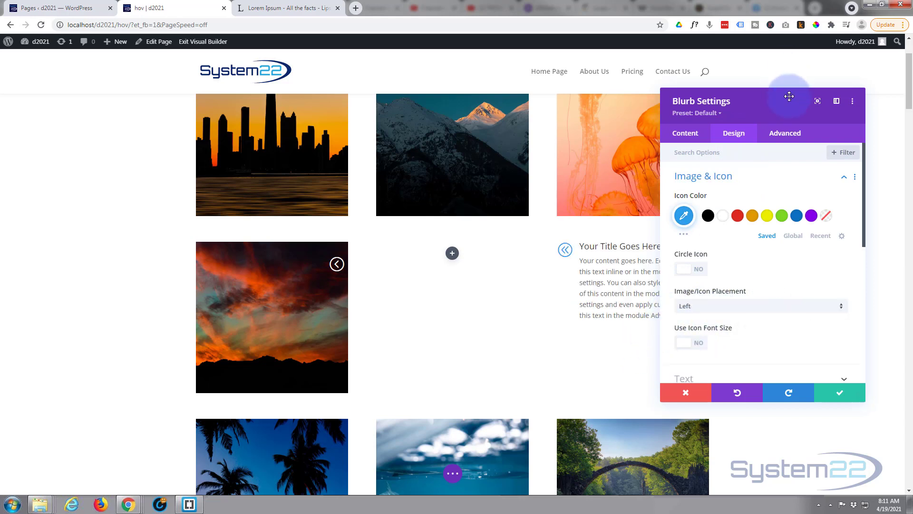
left_click_drag(799, 107, 862, 111)
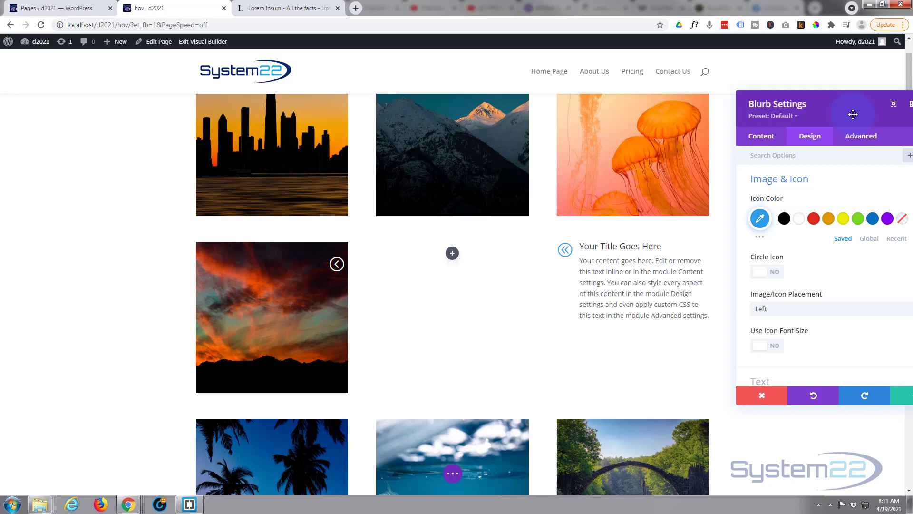
left_click_drag(853, 114, 689, 114)
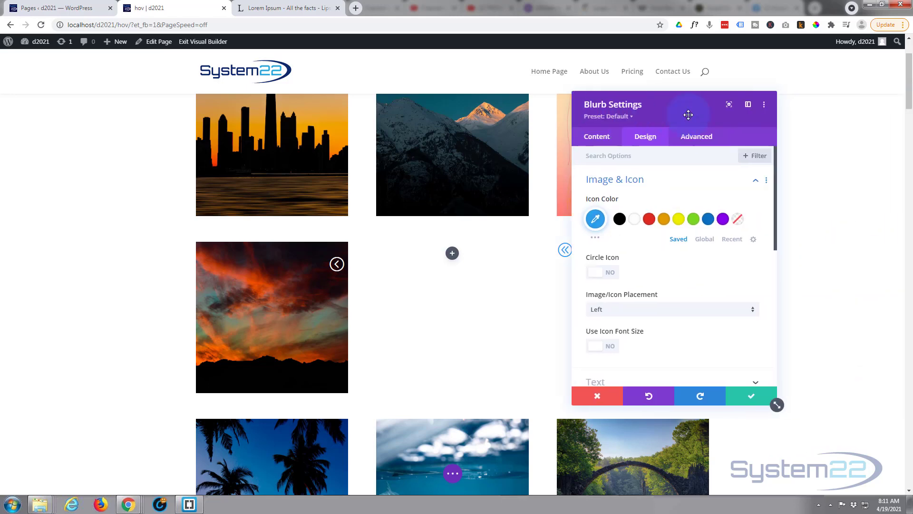
left_click(756, 397)
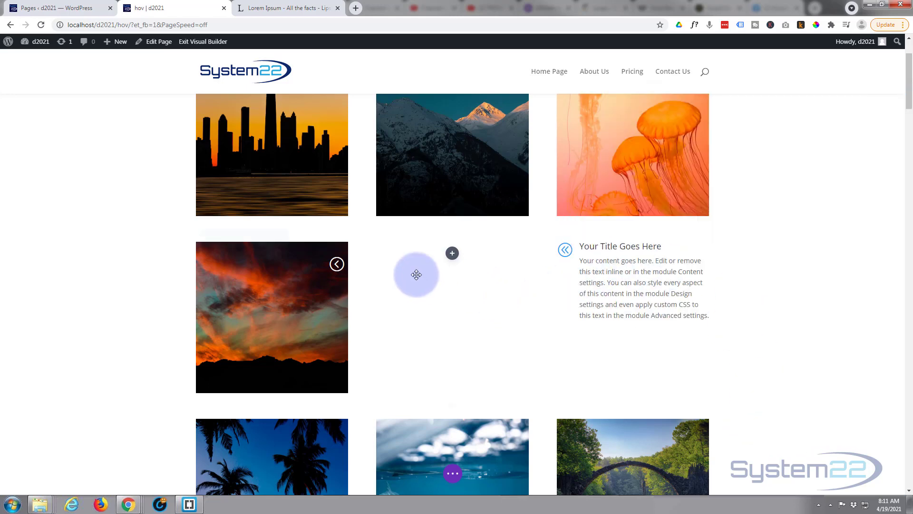
Step: Open the third column's settings from the row and show its Background Image options
left_click(220, 238)
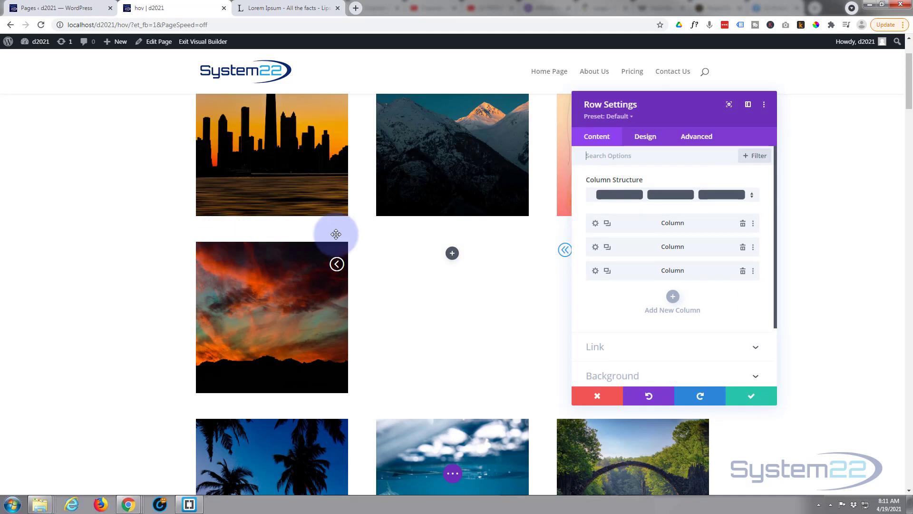
left_click_drag(651, 118, 427, 137)
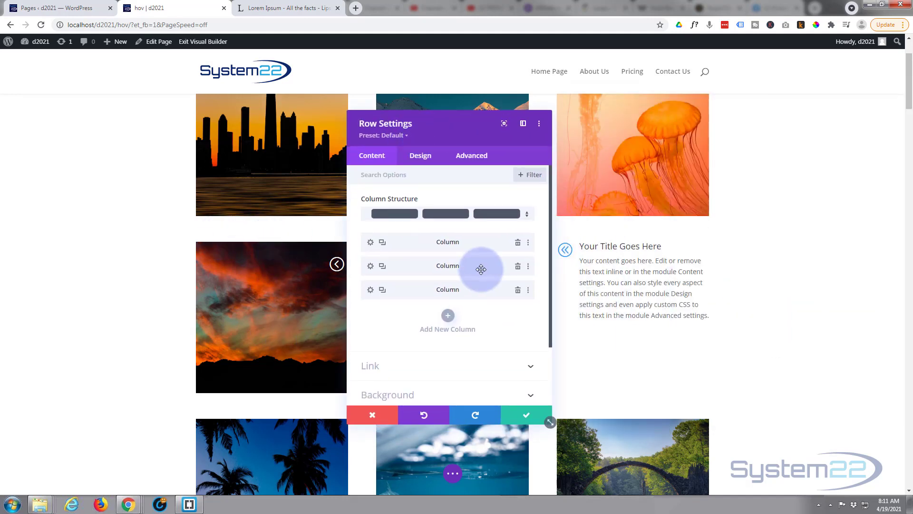
left_click(371, 290)
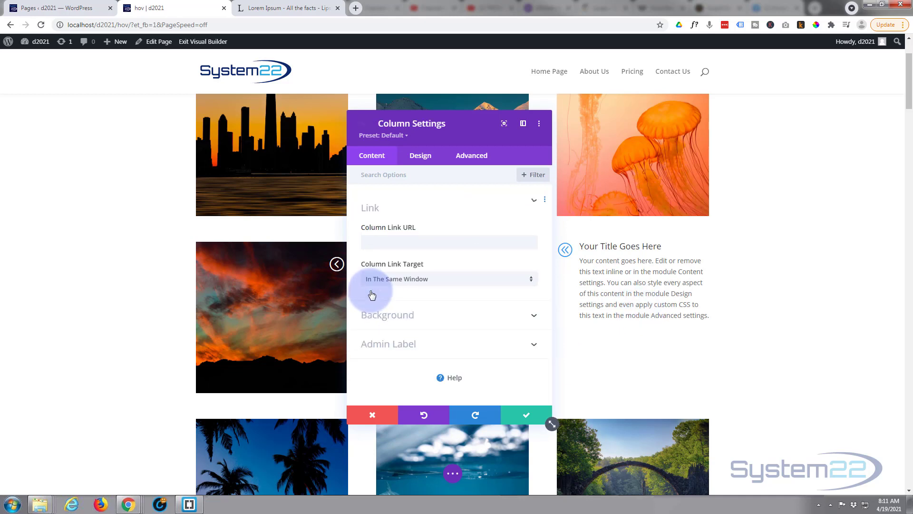
left_click(418, 309)
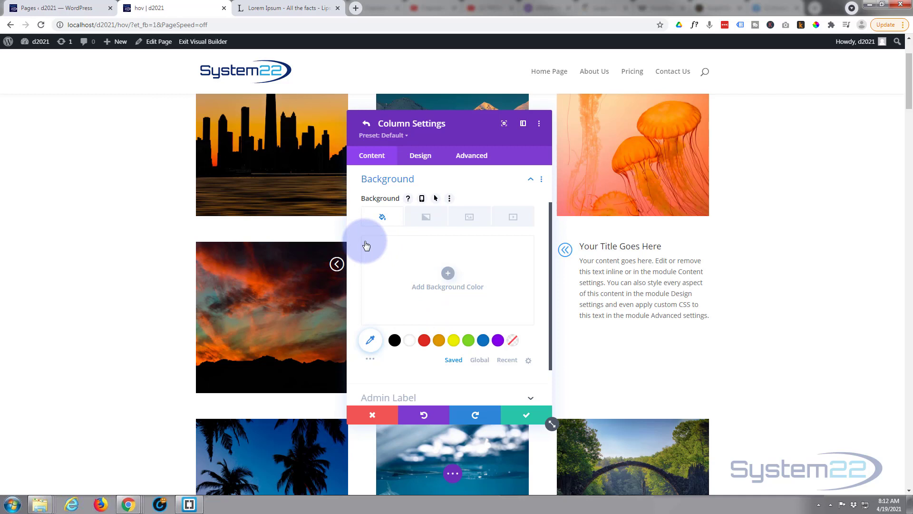
left_click(470, 220)
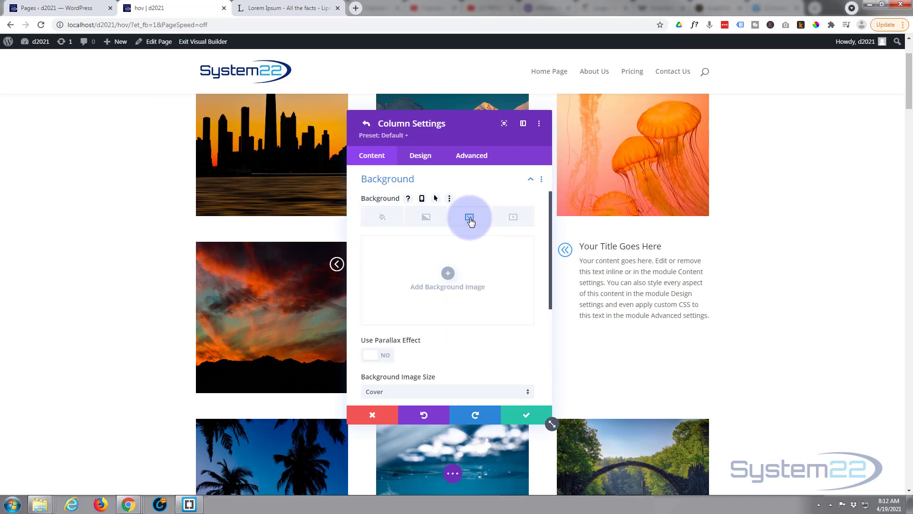
Step: Choose the purple lake photo from the Media Library as the third column's background
left_click(447, 275)
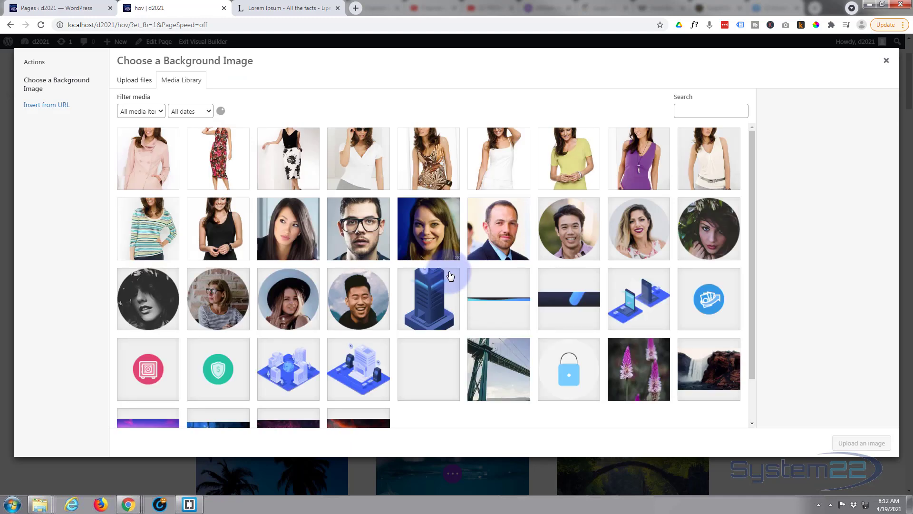
scroll(452, 275, "down", 3)
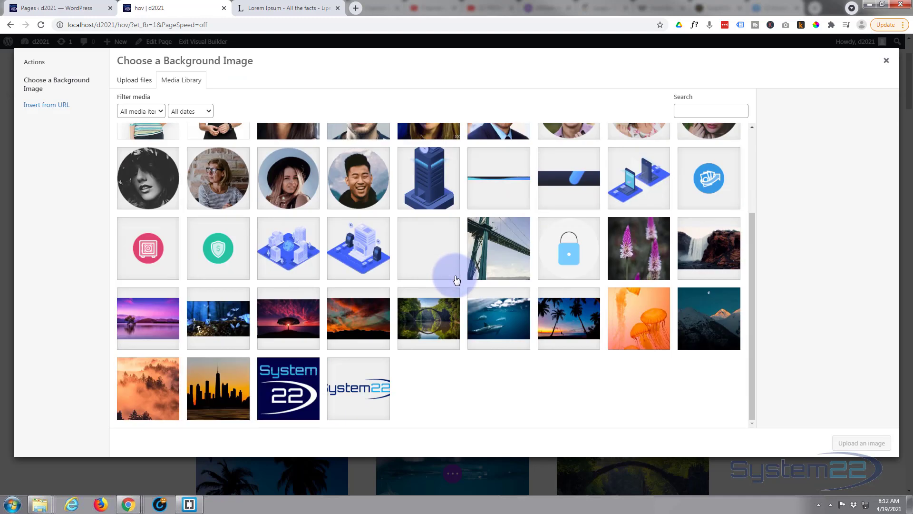
left_click(143, 314)
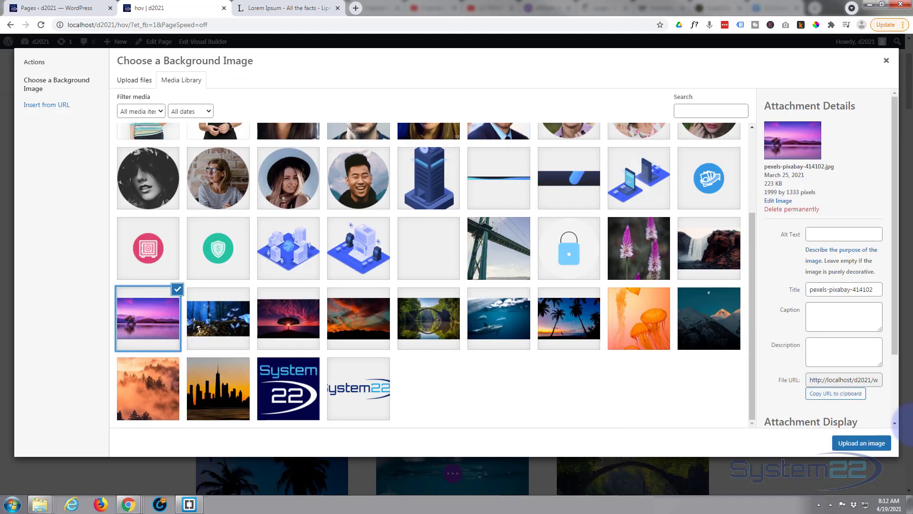
left_click(860, 443)
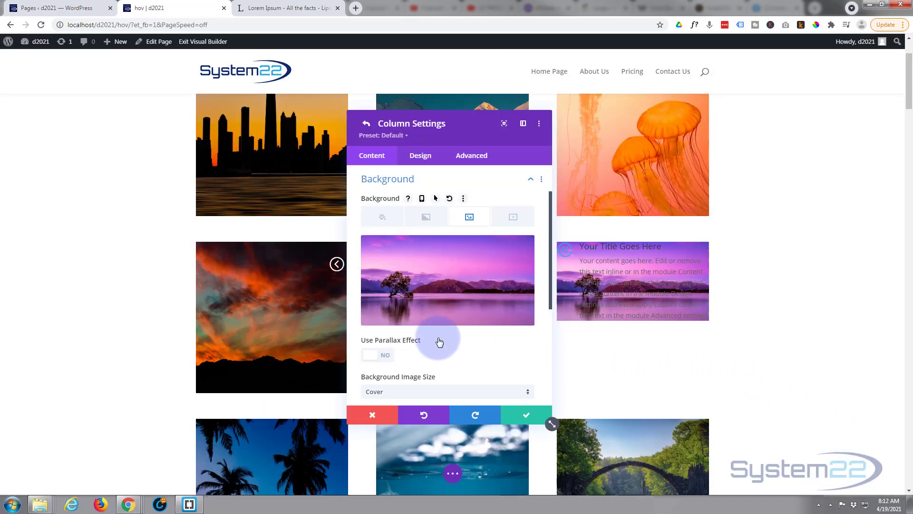
scroll(440, 341, "down", 2)
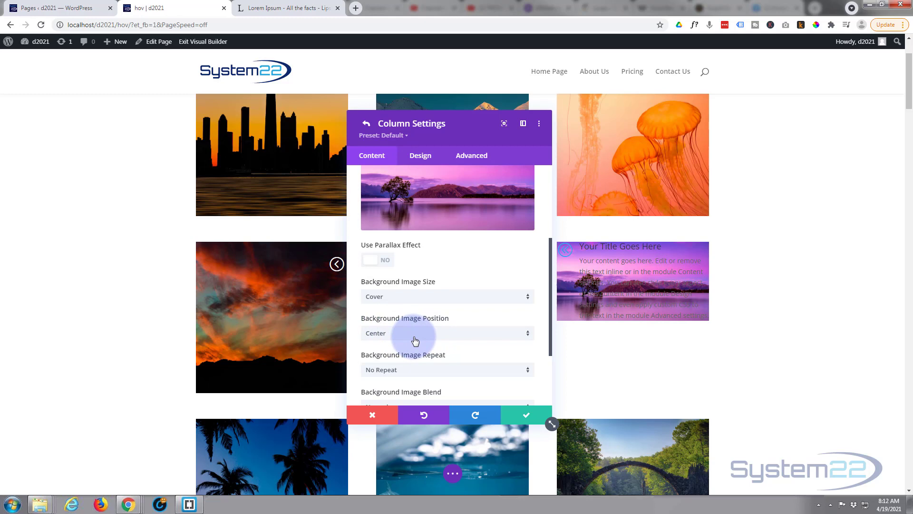
scroll(415, 340, "down", 1)
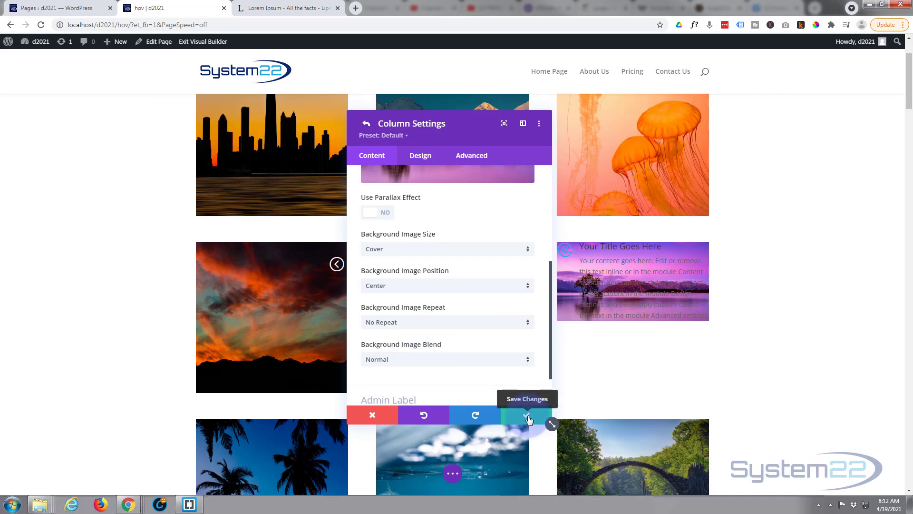
Step: Set the third column's horizontal and vertical overflow to Hidden and save the column
left_click(474, 159)
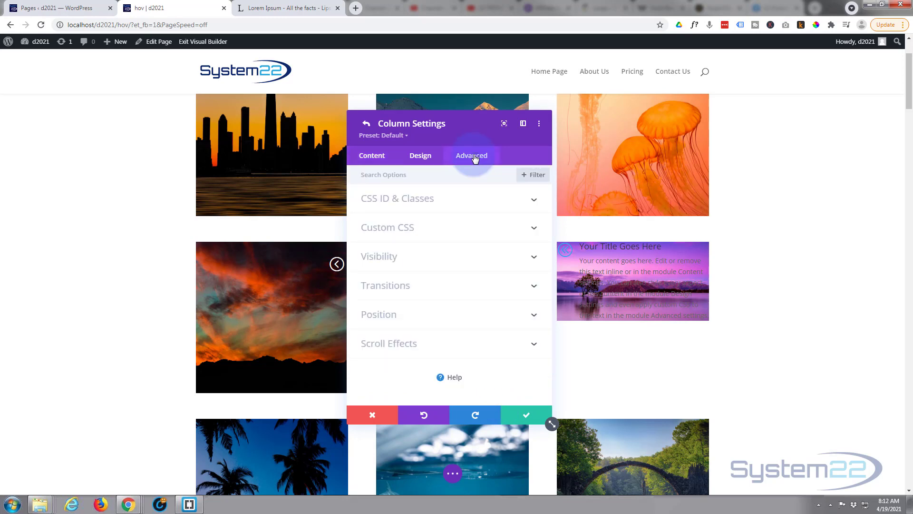
left_click(456, 268)
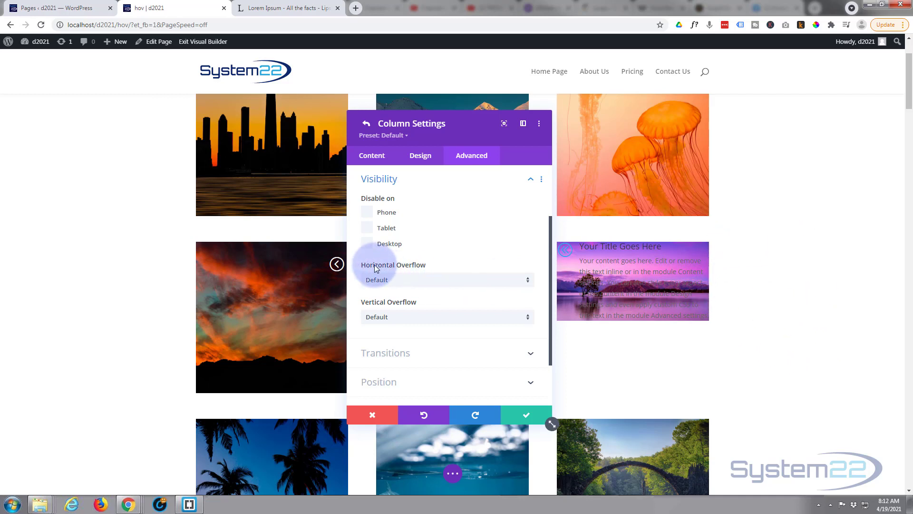
mouse_move(387, 265)
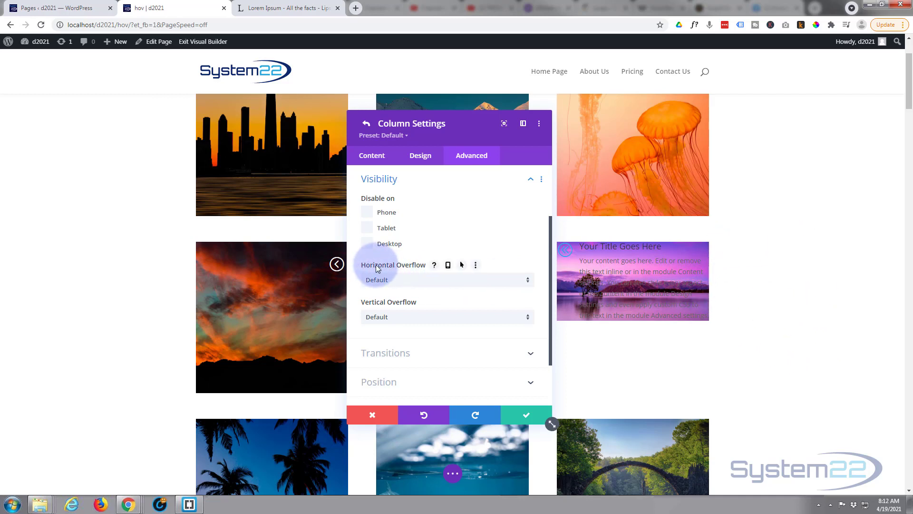
left_click(428, 280)
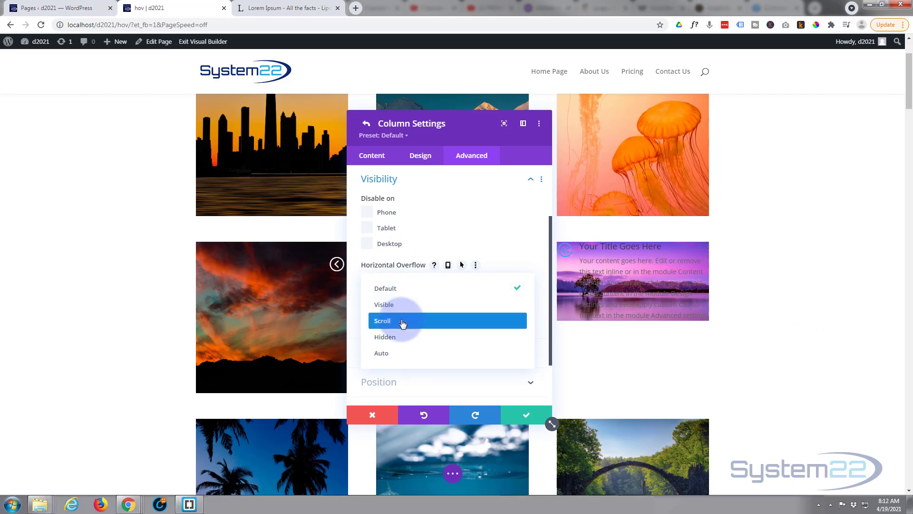
left_click(394, 338)
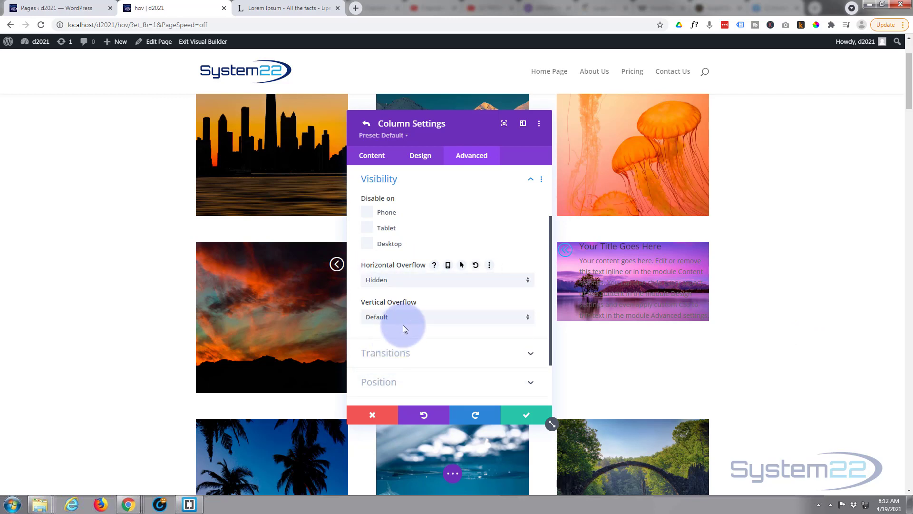
left_click(403, 320)
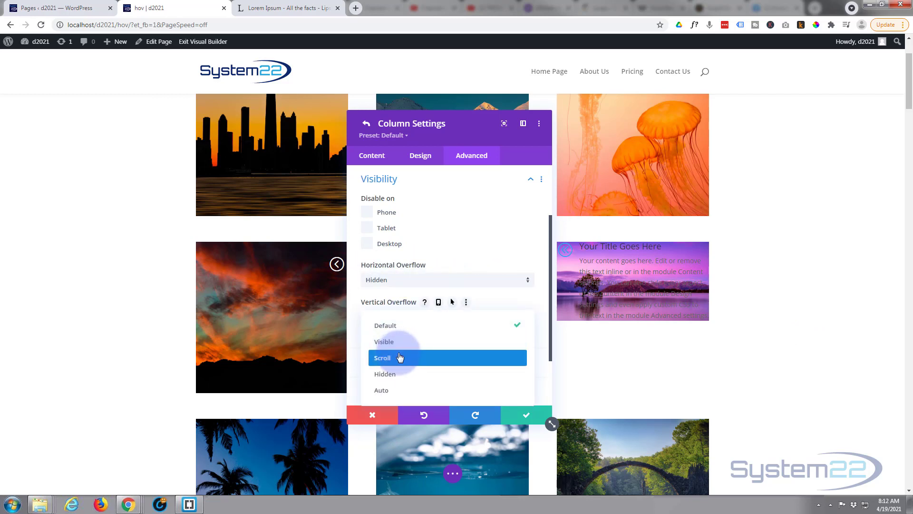
left_click(398, 374)
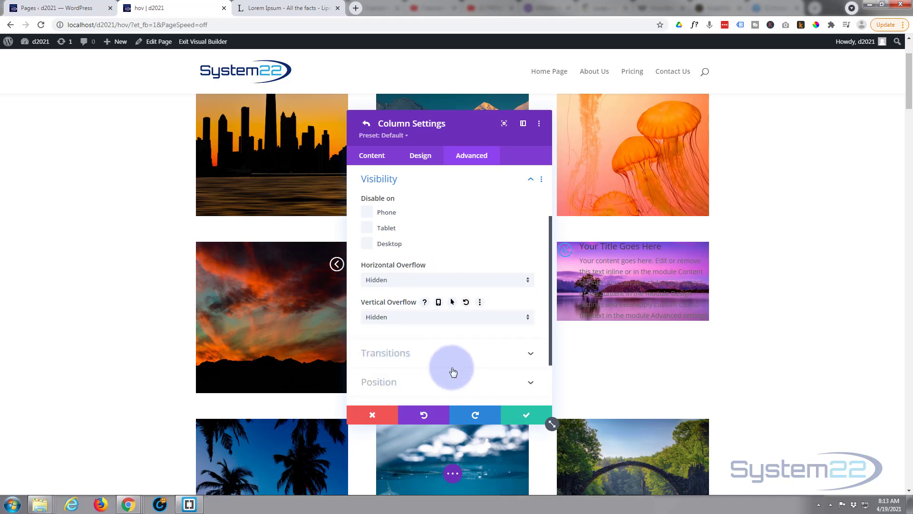
left_click(526, 416)
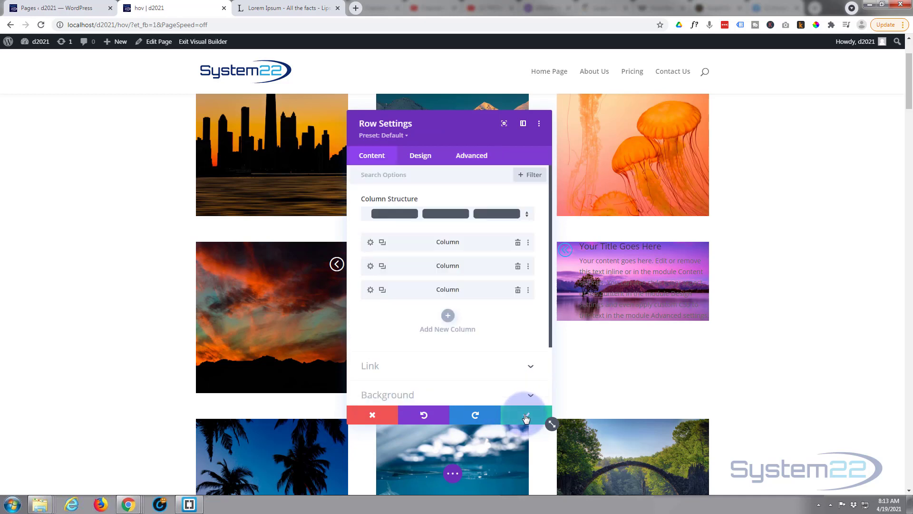
Step: Save the row settings, then set the blurb's Design > Text colour to Light
left_click(521, 416)
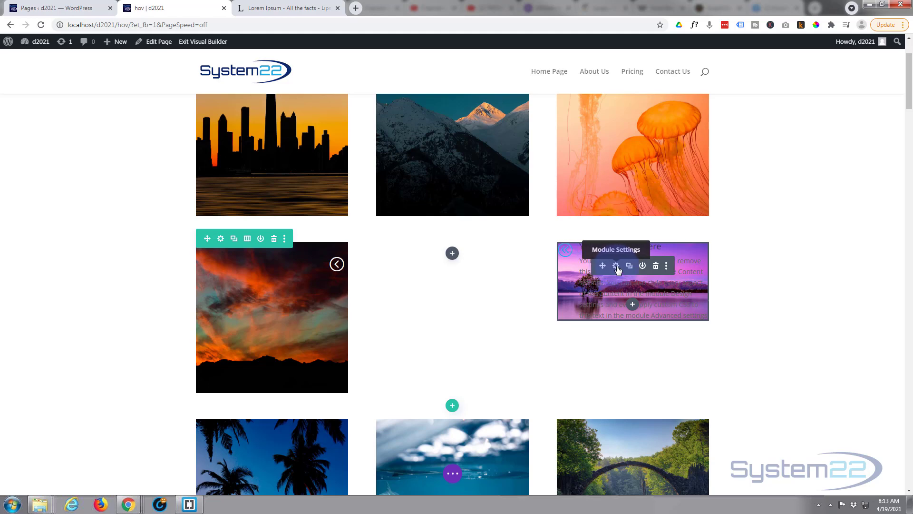
left_click(615, 267)
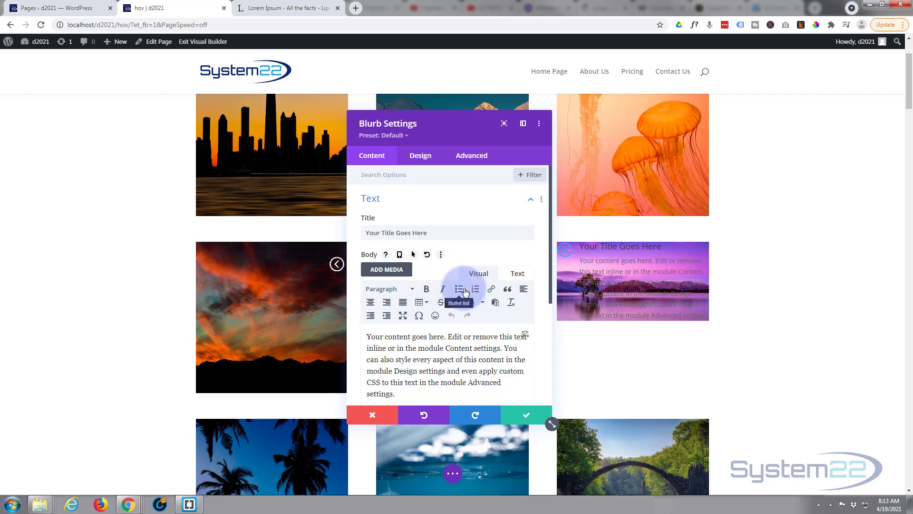
left_click(423, 158)
left_click(430, 227)
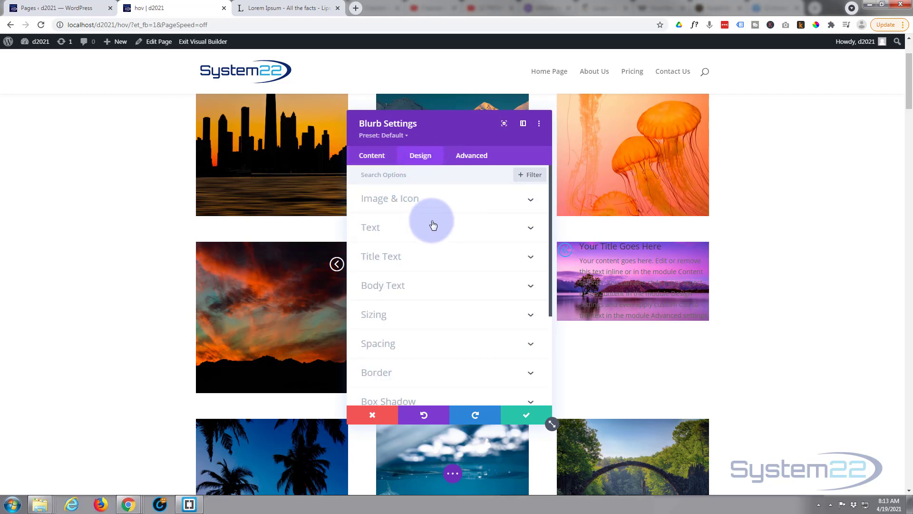
left_click(414, 250)
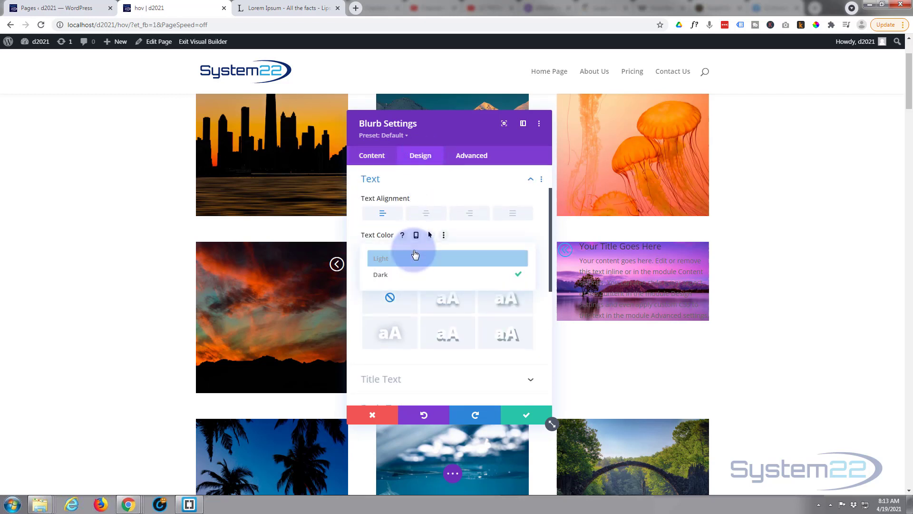
left_click(413, 266)
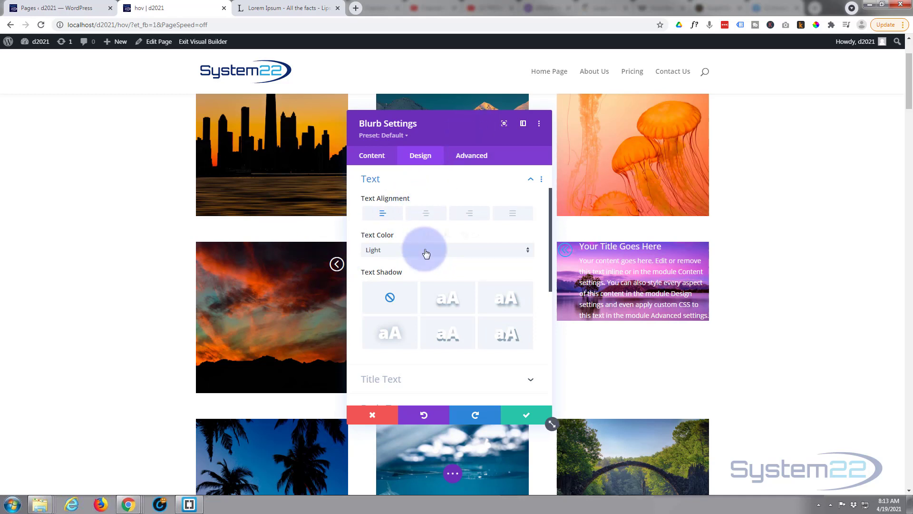
scroll(425, 252, "down", 2)
scroll(426, 252, "down", 1)
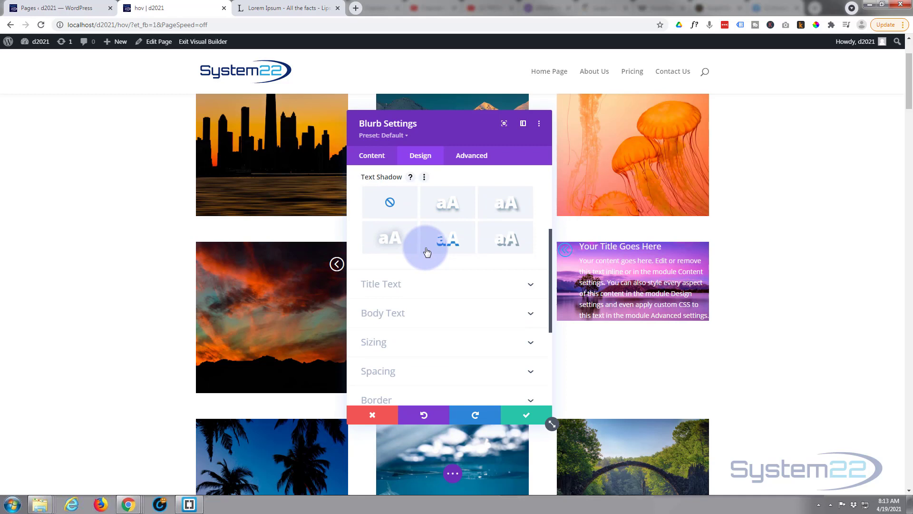
scroll(427, 251, "down", 3)
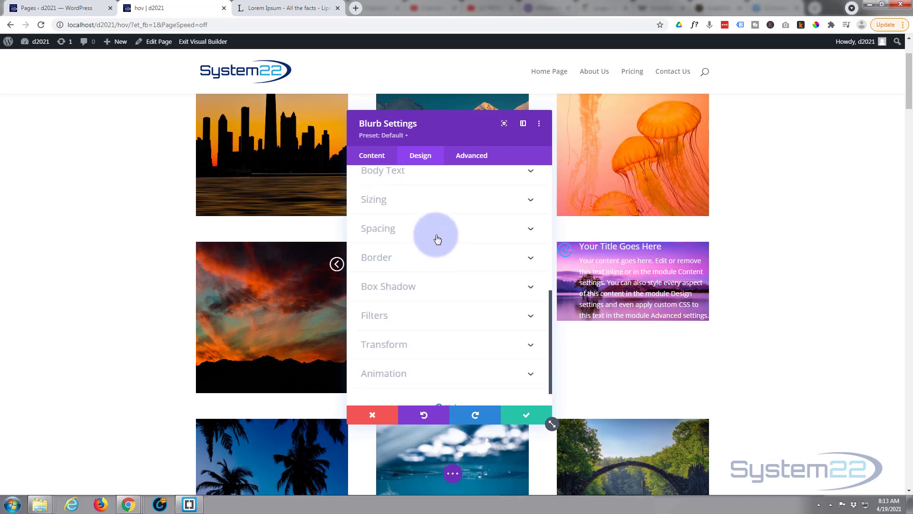
Step: Set the blurb's top padding to 30px and linked left/right padding to 30px
left_click(437, 238)
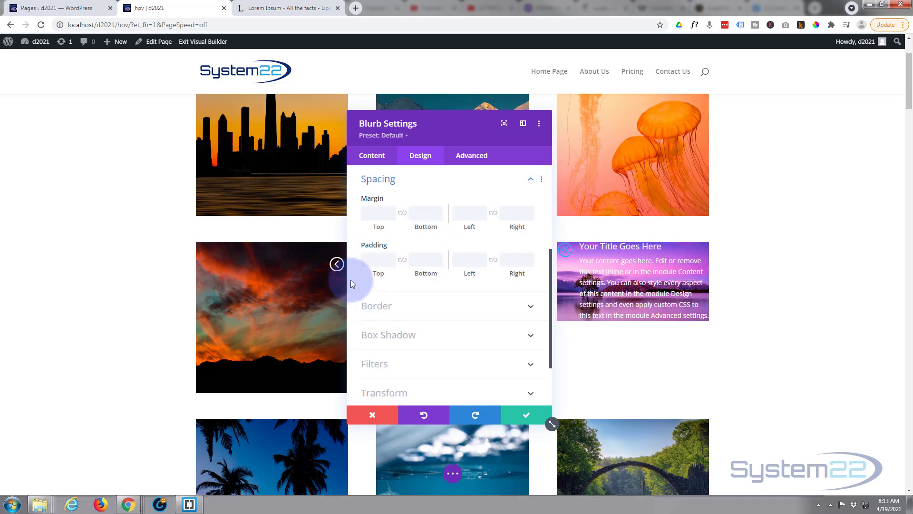
left_click(373, 259)
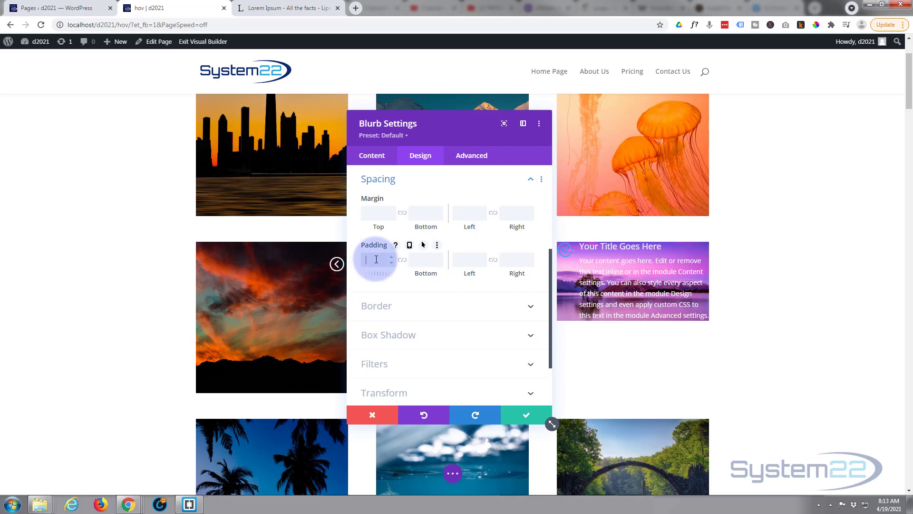
type("30")
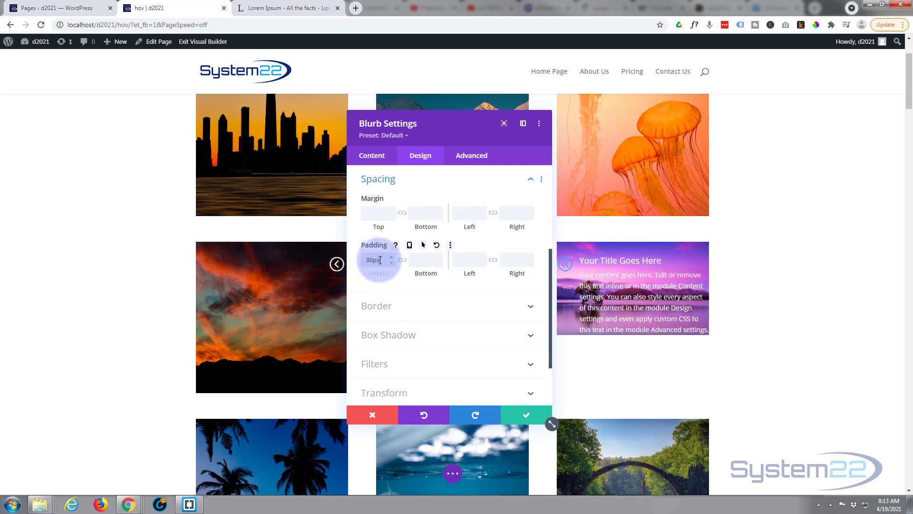
left_click(402, 261)
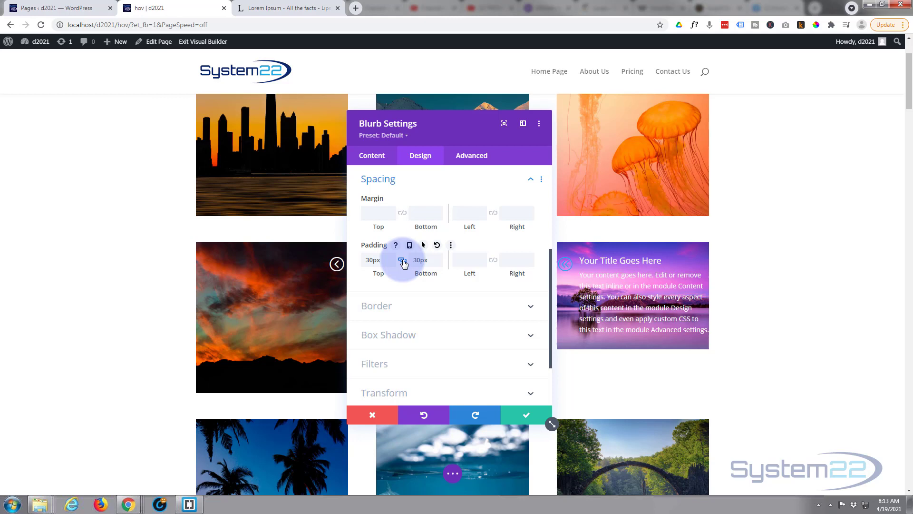
left_click(470, 260)
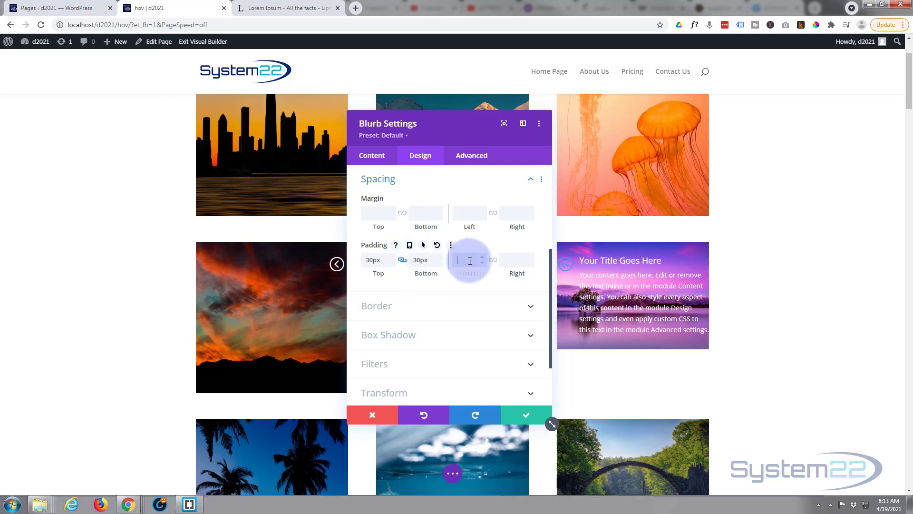
type("30")
left_click(493, 260)
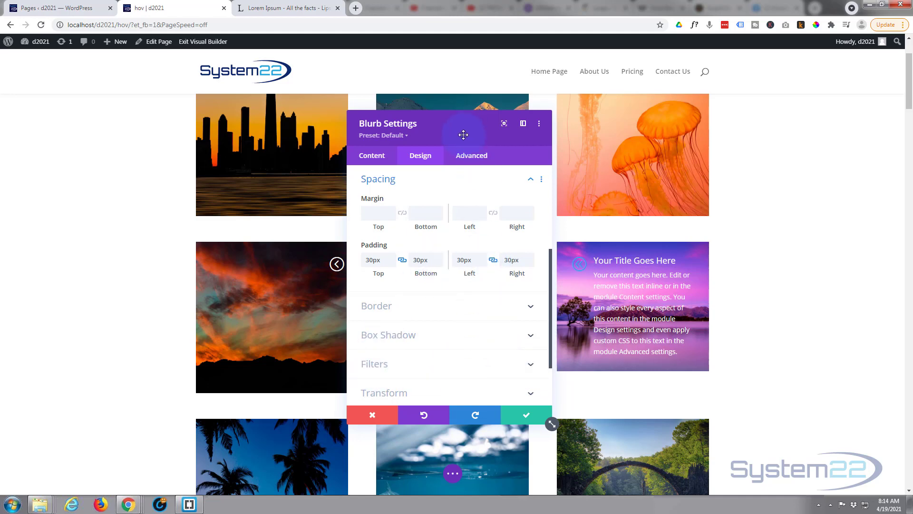
Step: Change the blurb's bottom padding to 80px
left_click_drag(461, 135, 834, 124)
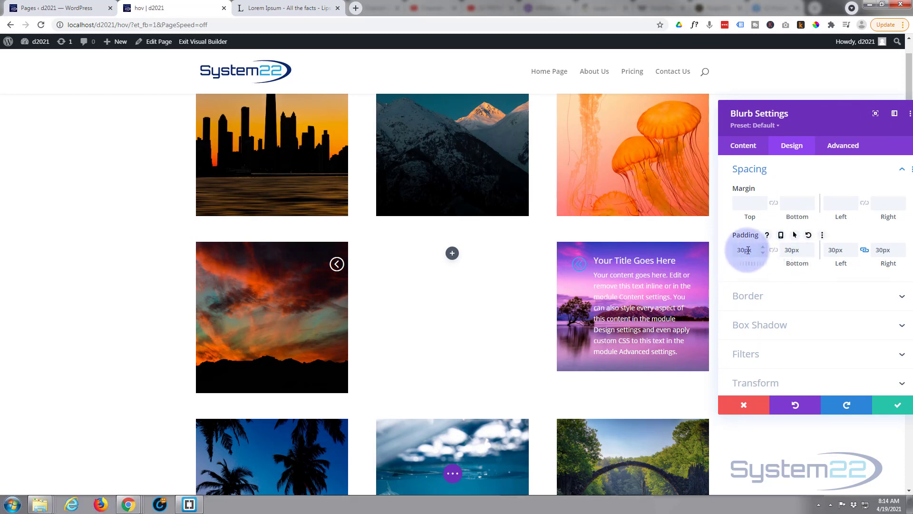
left_click(785, 250)
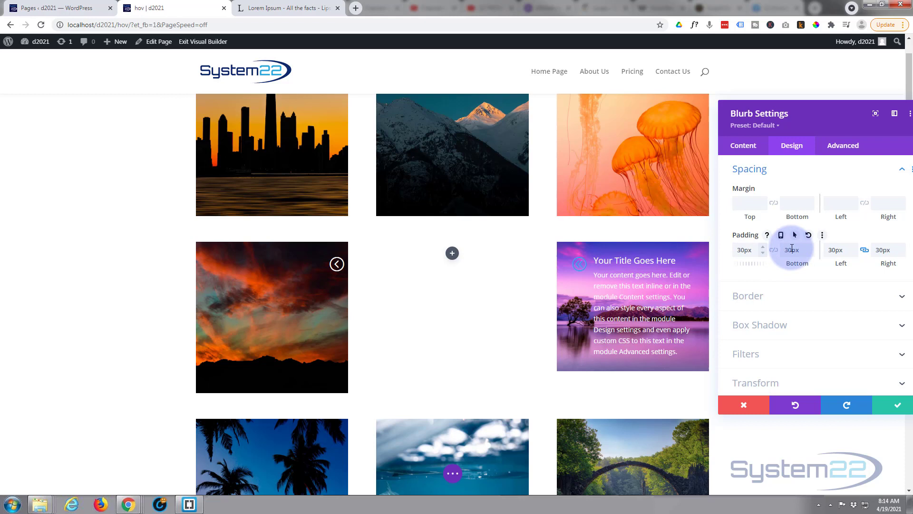
left_click_drag(785, 250, 787, 246)
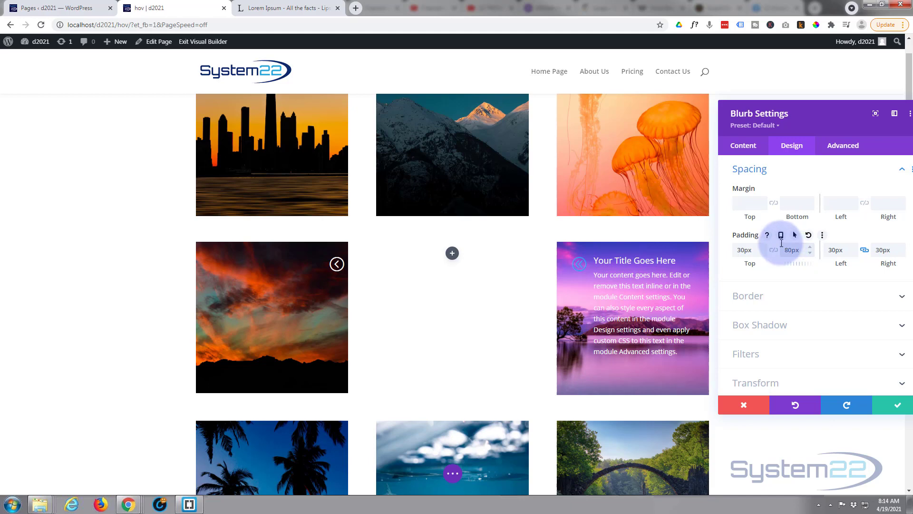
left_click(758, 233)
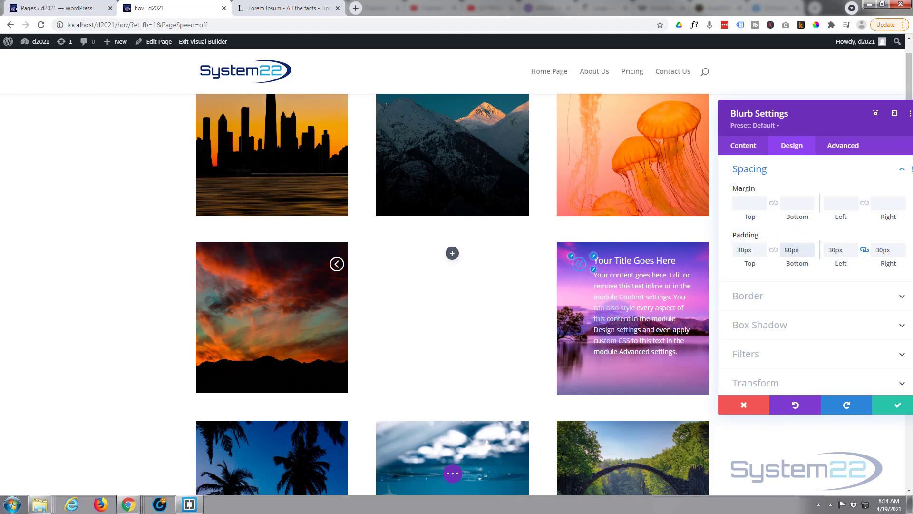
left_click(805, 122)
left_click_drag(805, 121, 402, 123)
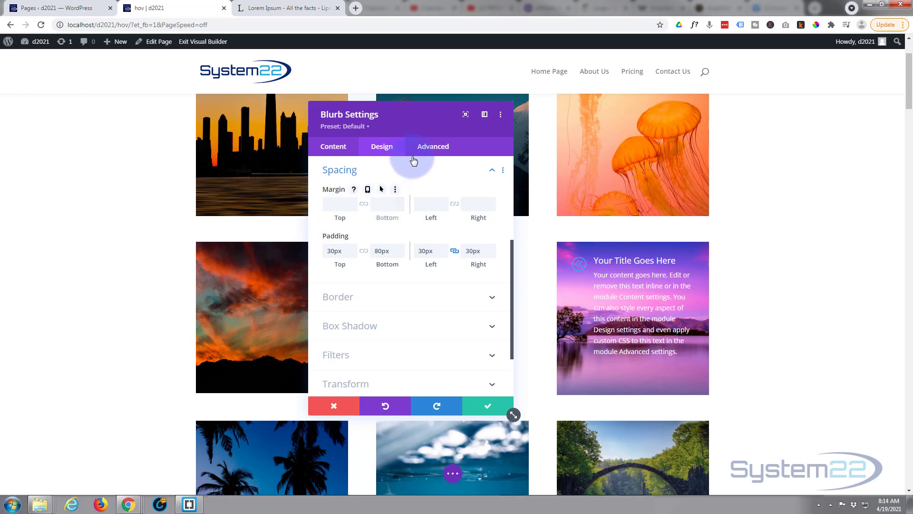
Step: Make the blurb Relative positioned with a top-right offset origin
left_click(426, 148)
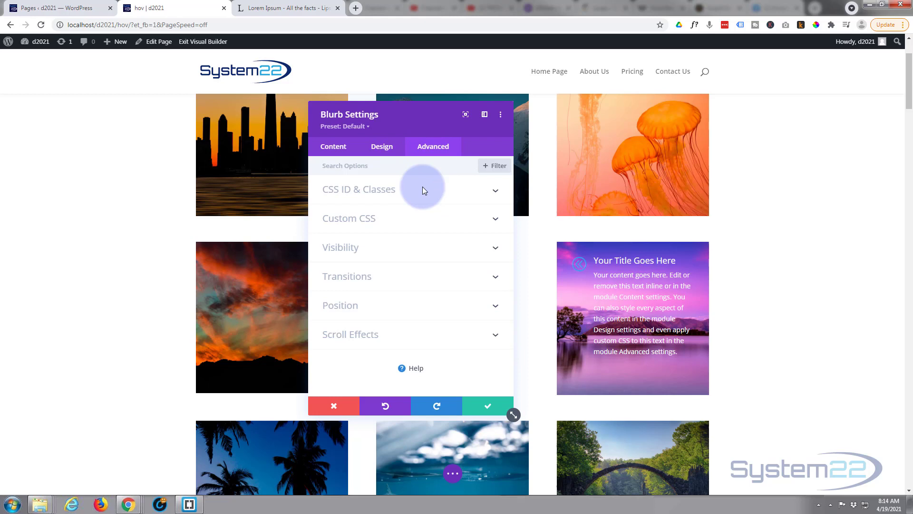
left_click(415, 310)
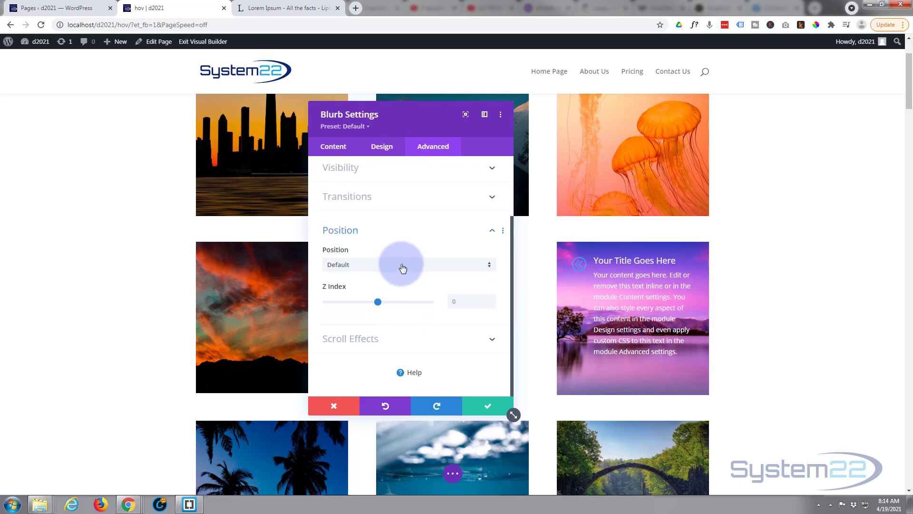
left_click(391, 268)
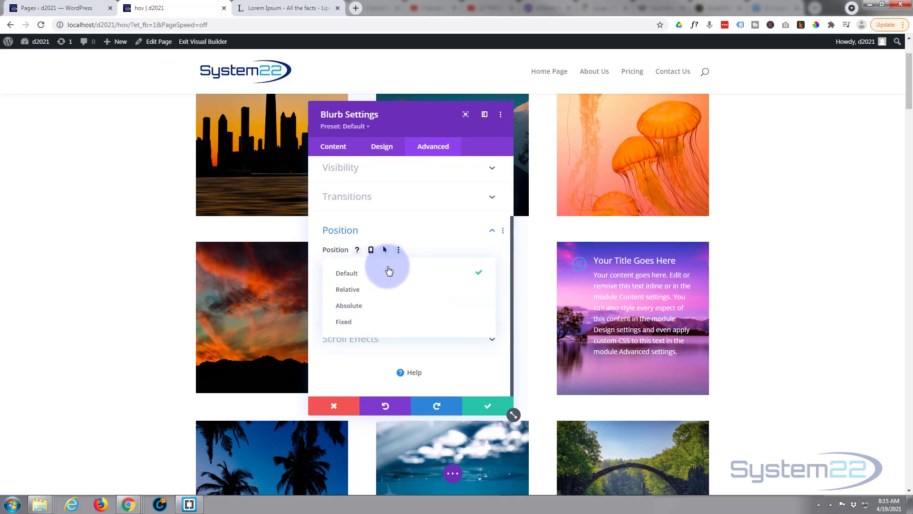
left_click(370, 291)
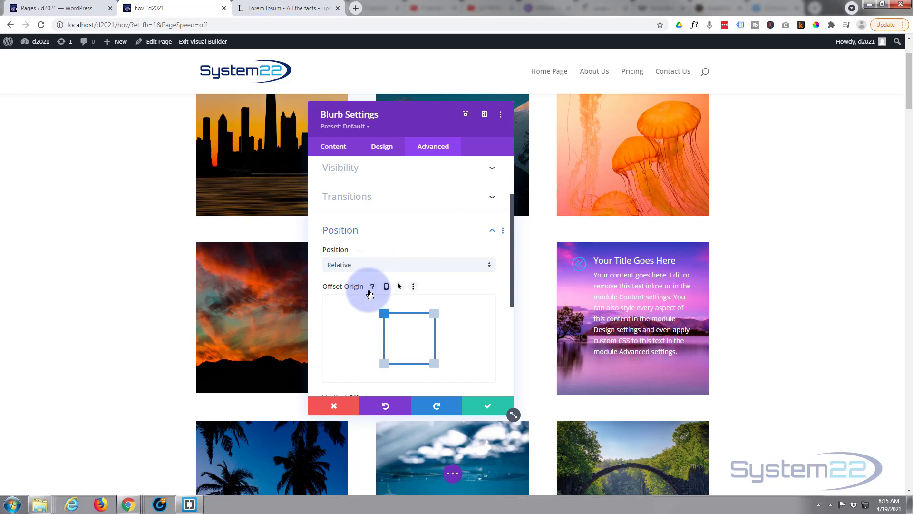
left_click(434, 313)
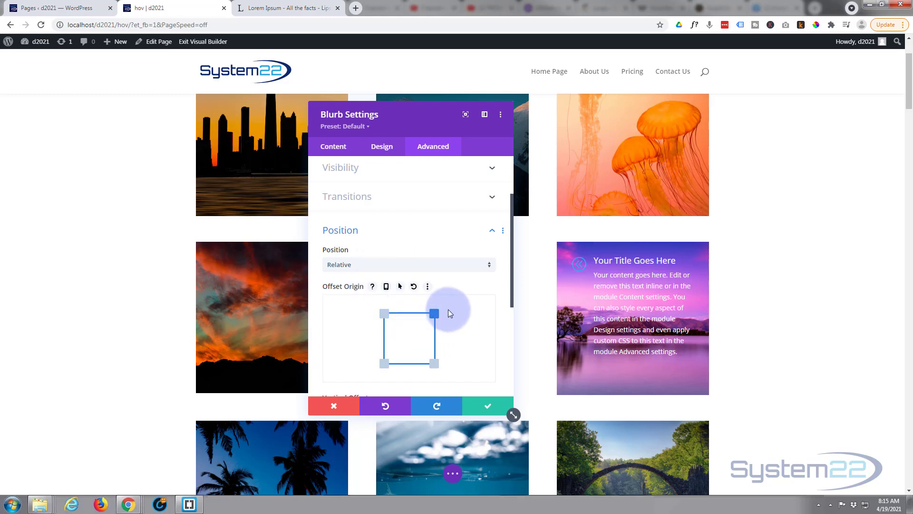
scroll(448, 310, "down", 4)
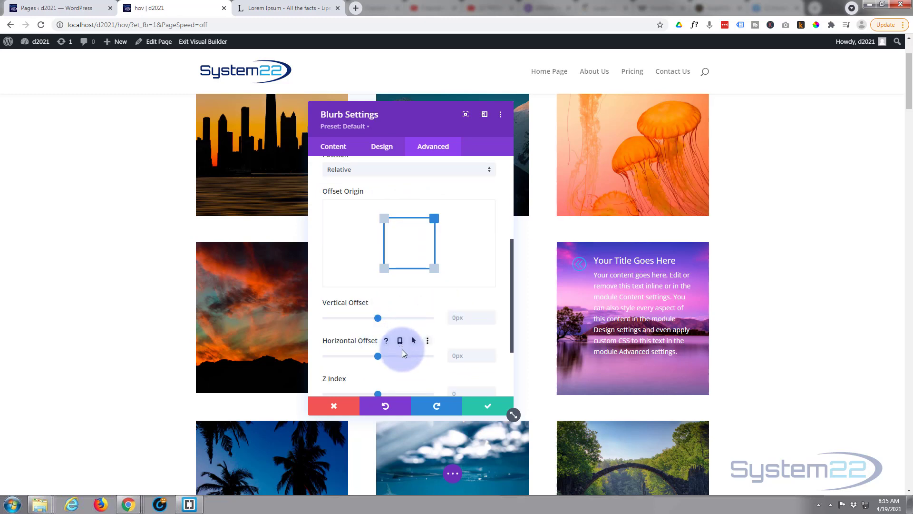
Step: Set the blurb's horizontal offset to -78% so only its icon shows in the tile
left_click(378, 356)
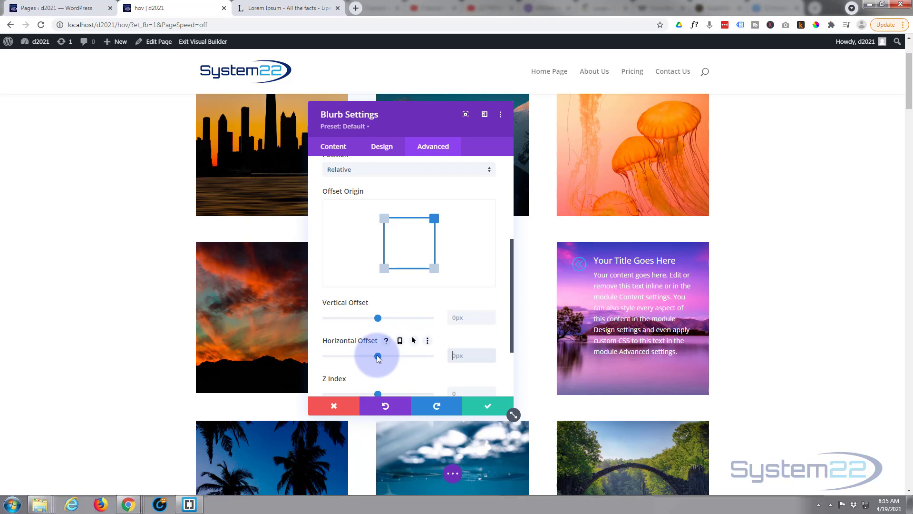
left_click_drag(377, 358, 366, 358)
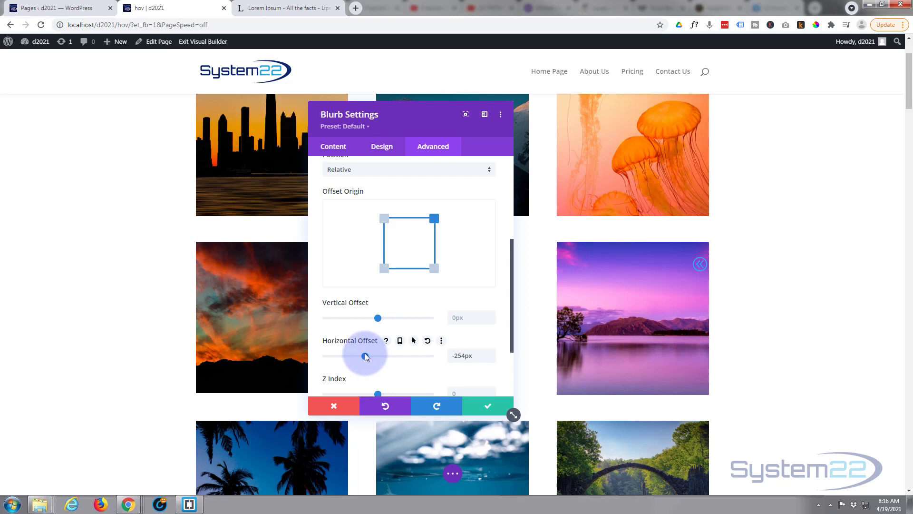
left_click(492, 357)
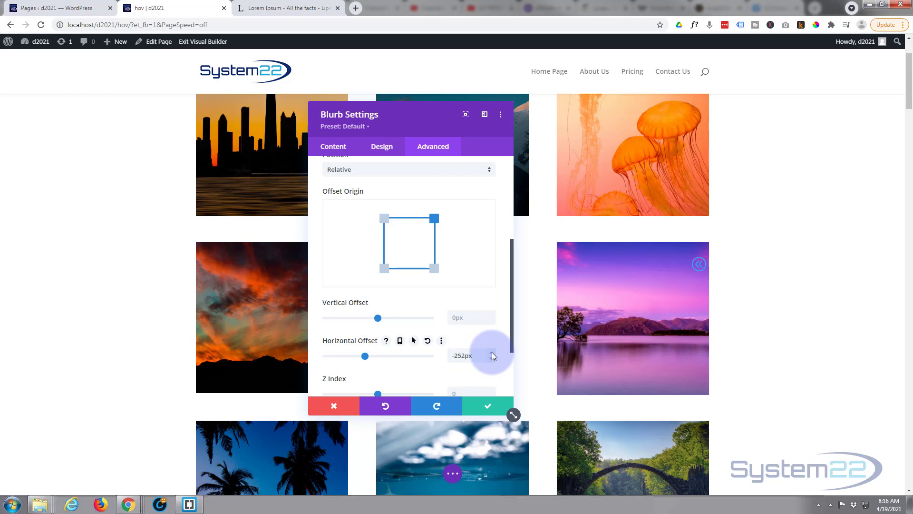
left_click(456, 356)
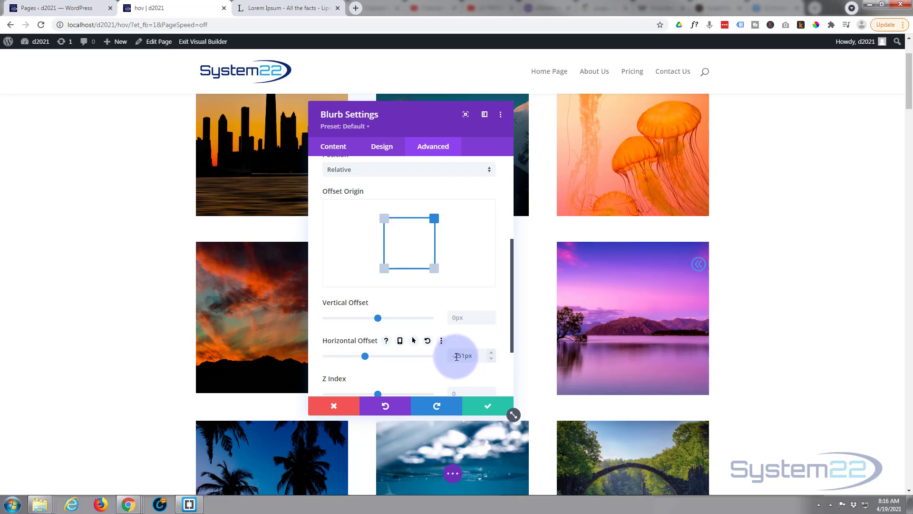
left_click_drag(453, 356, 475, 356)
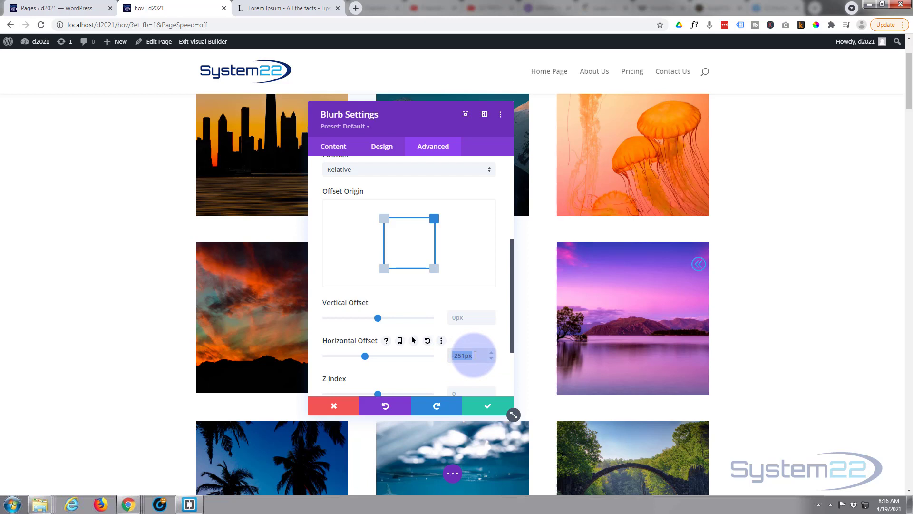
type("-90%")
left_click(491, 295)
left_click(491, 358)
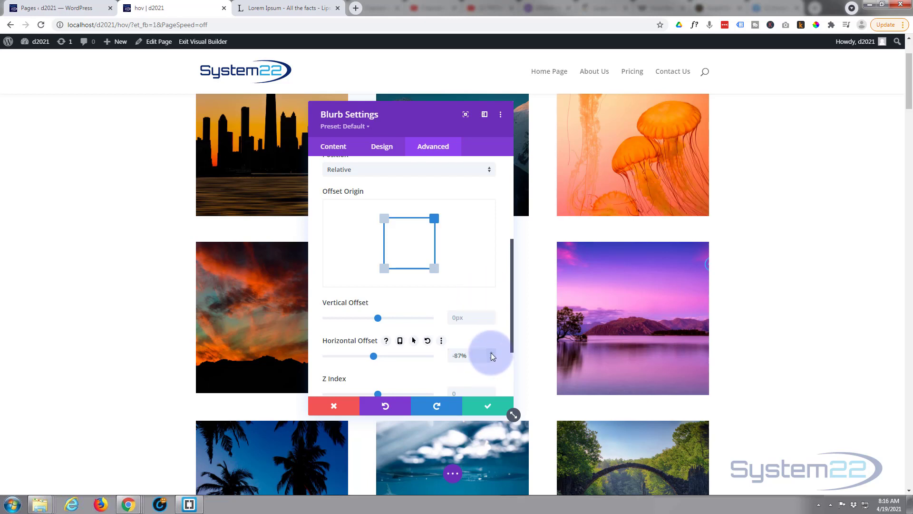
left_click(491, 352)
left_click(490, 355)
left_click(491, 354)
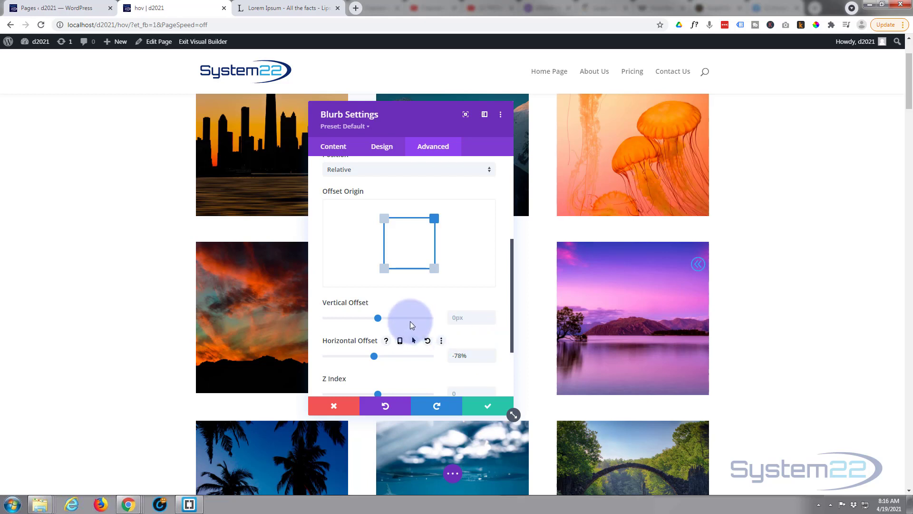
left_click(400, 342)
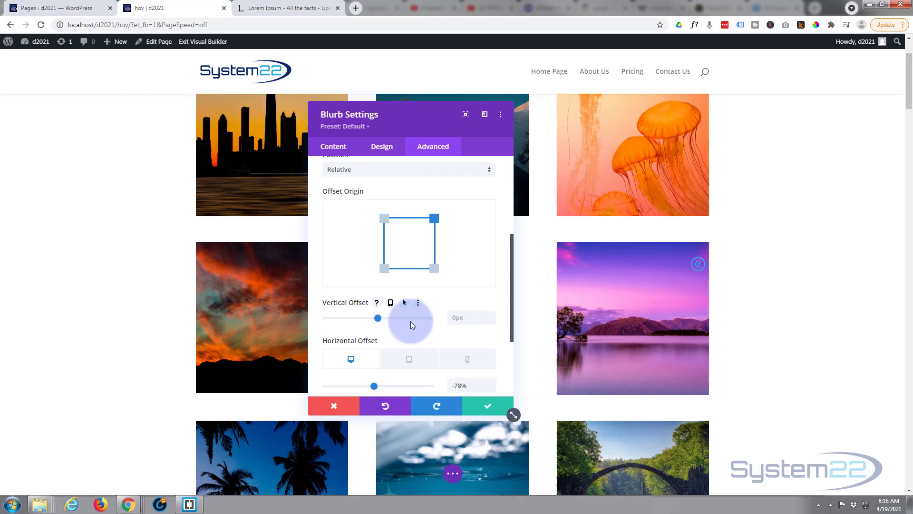
scroll(413, 322, "down", 1)
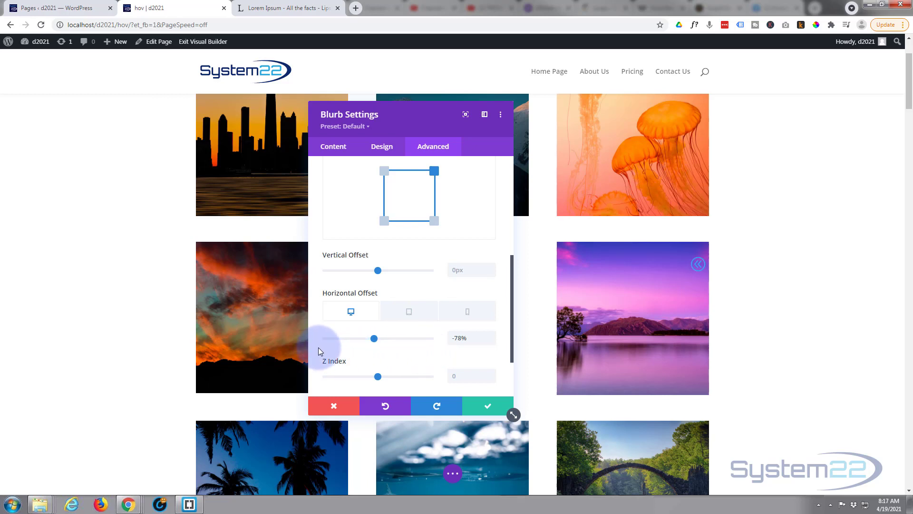
Step: Enable a separate hover value for the blurb's horizontal offset, without per-device values
mouse_move(345, 294)
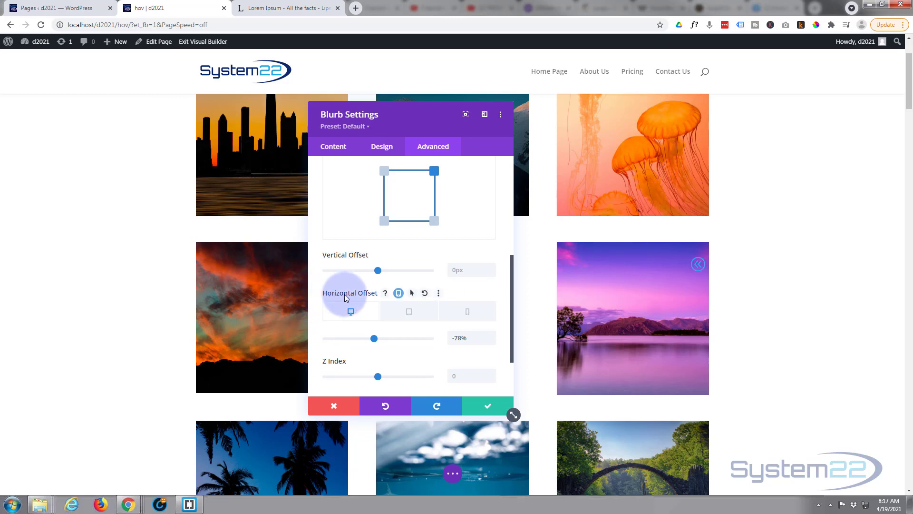
left_click(415, 295)
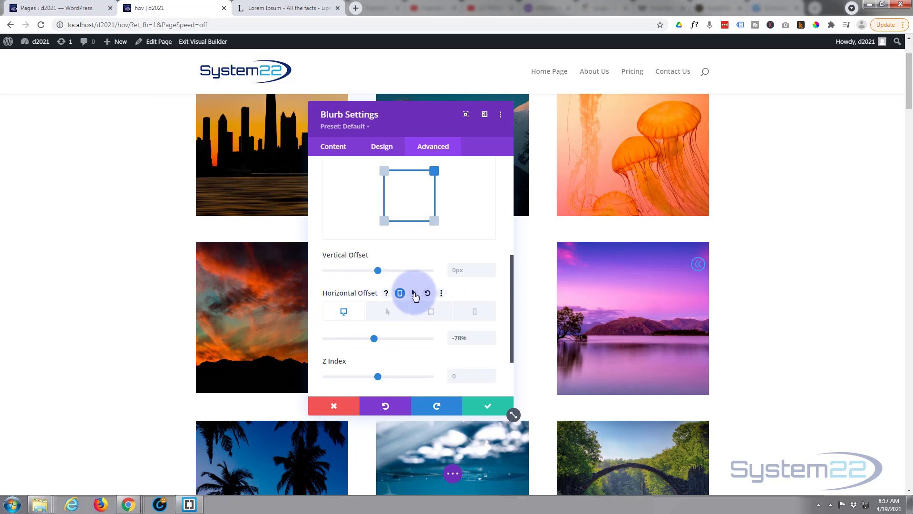
left_click(391, 315)
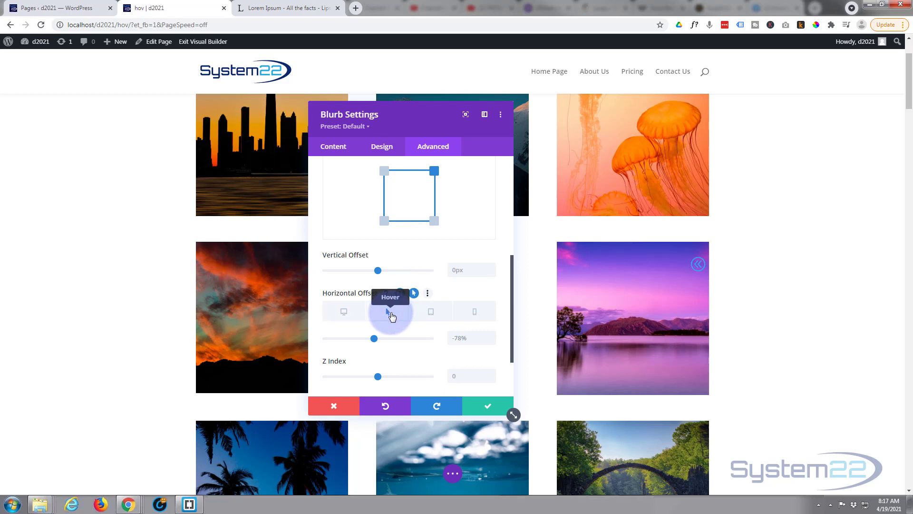
left_click(348, 314)
left_click(387, 311)
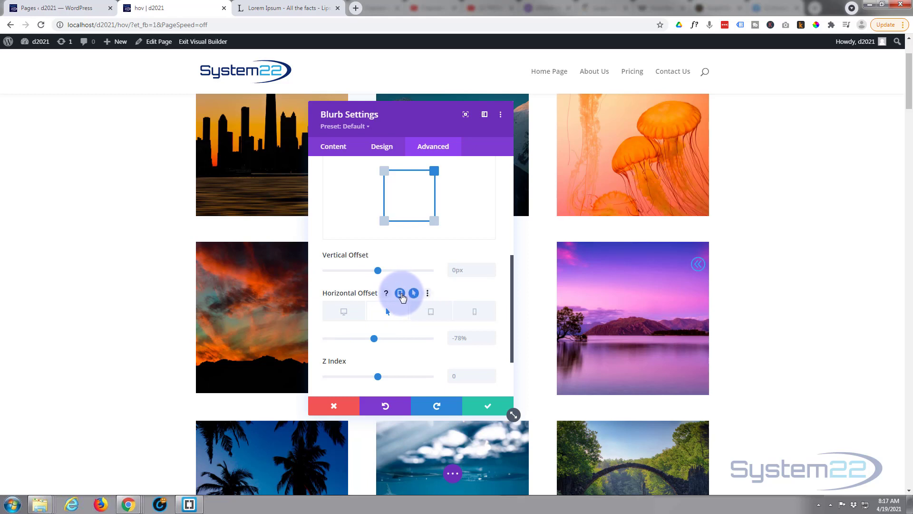
left_click(399, 294)
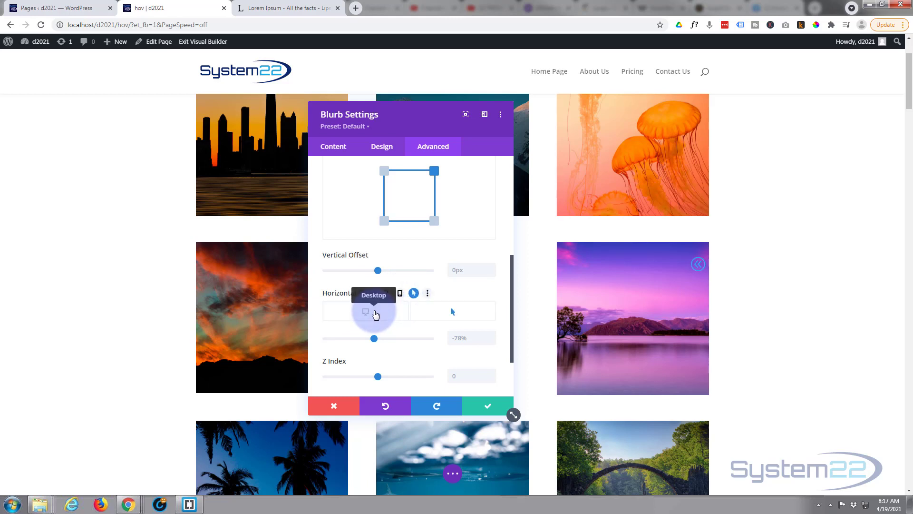
left_click(375, 313)
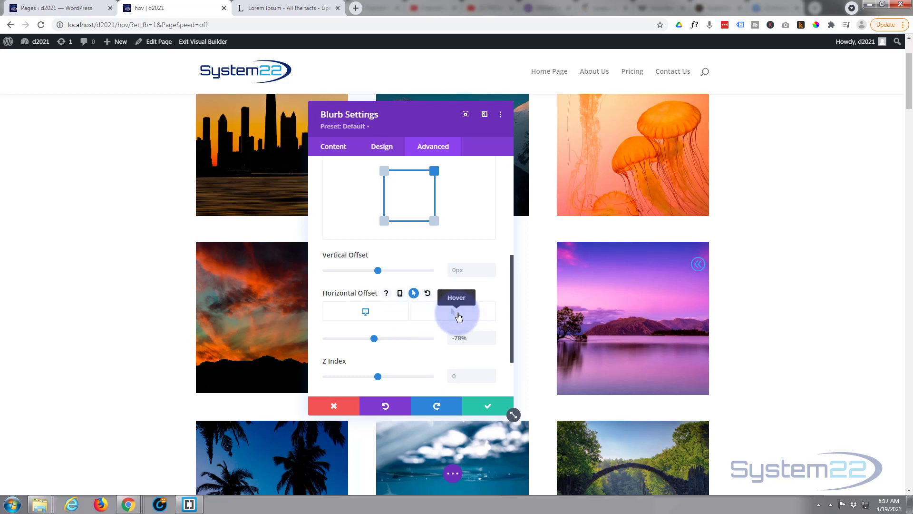
Step: Set the hover horizontal offset to 0%, then preview the desktop and hover positions
left_click(459, 317)
left_click(468, 340)
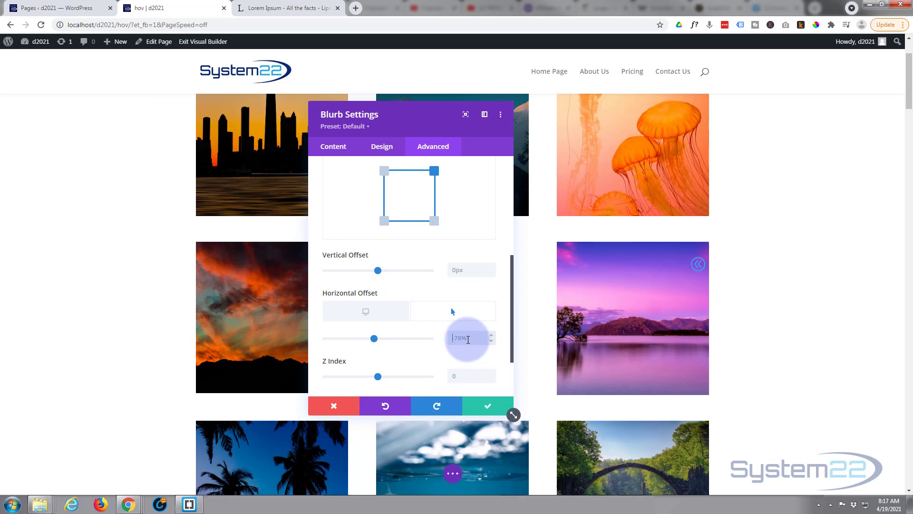
type("0%")
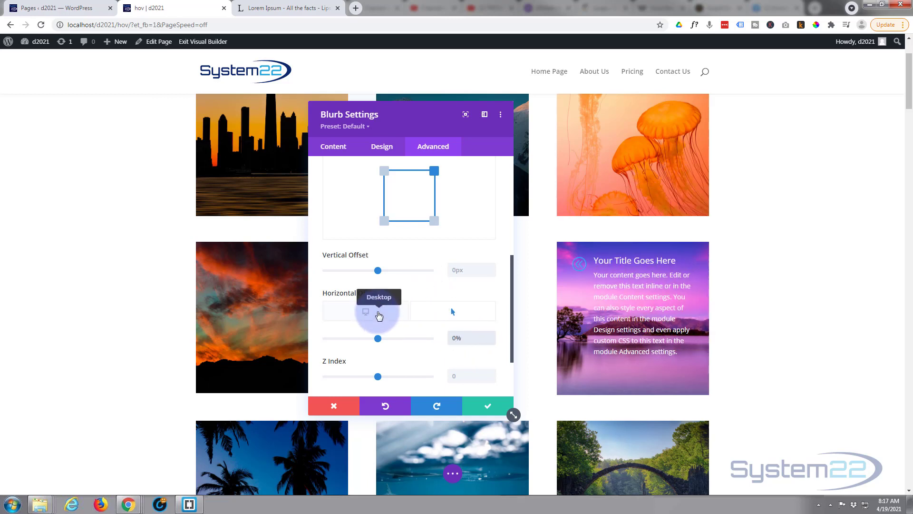
left_click(379, 315)
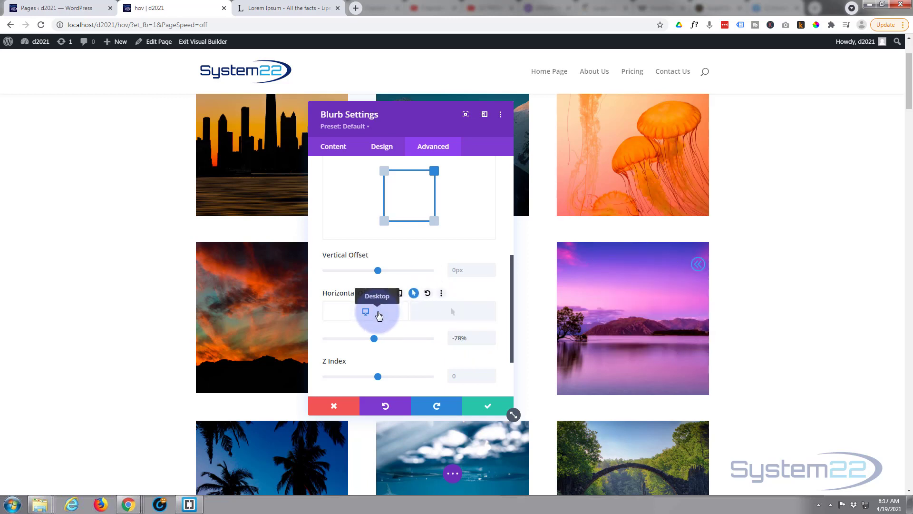
left_click(476, 316)
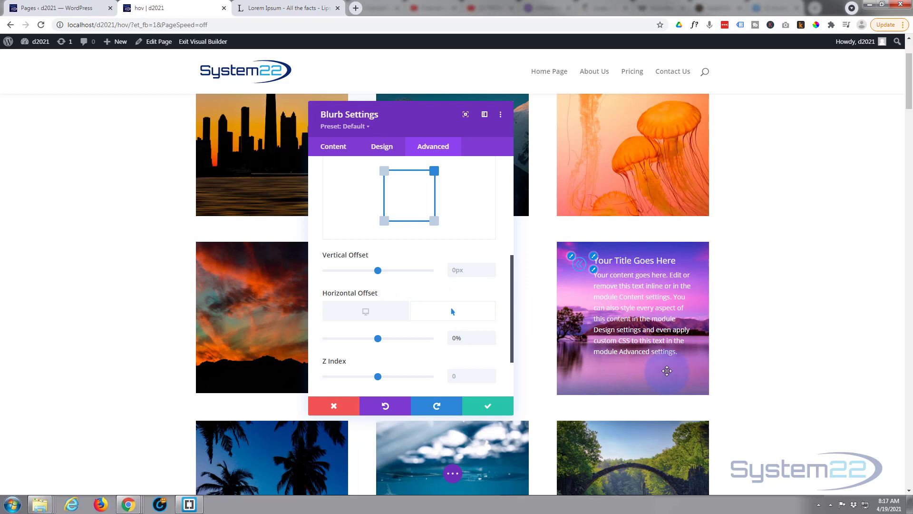
Step: Set the blurb's Icon Color to white under Design > Image & Icon
left_click(370, 144)
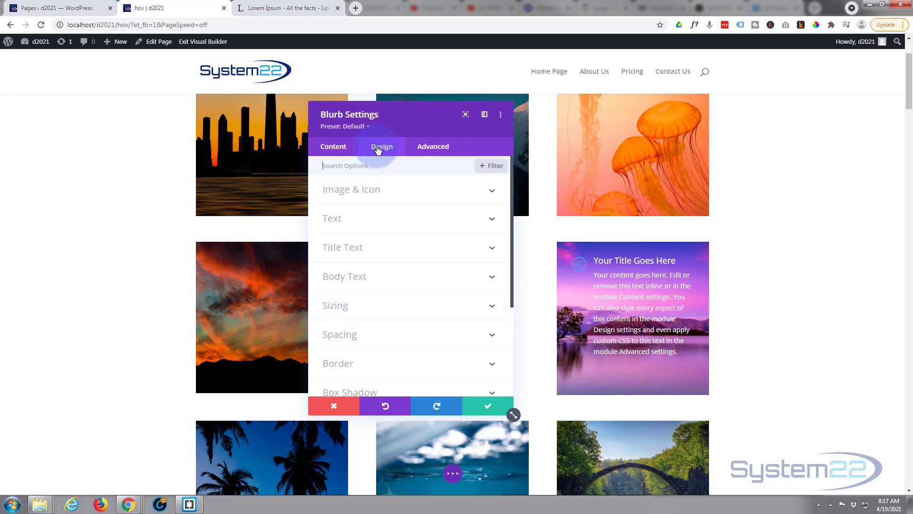
left_click(410, 198)
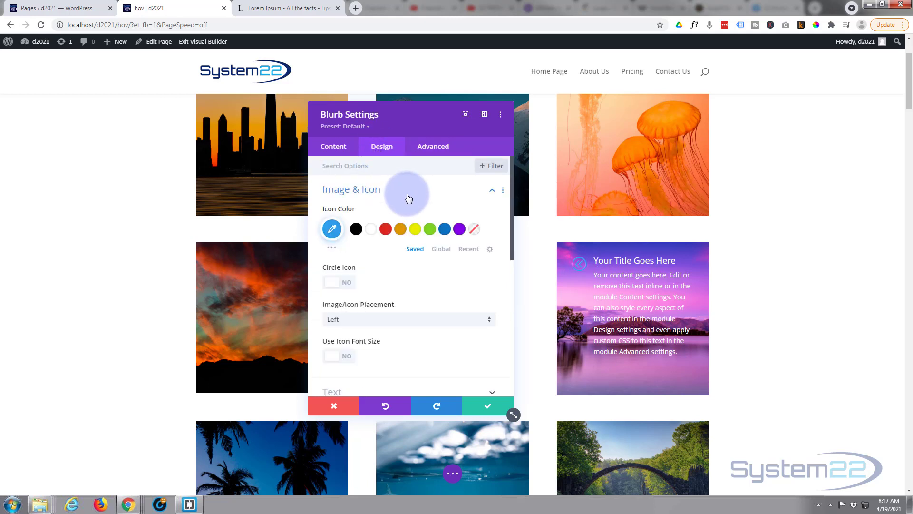
left_click(372, 229)
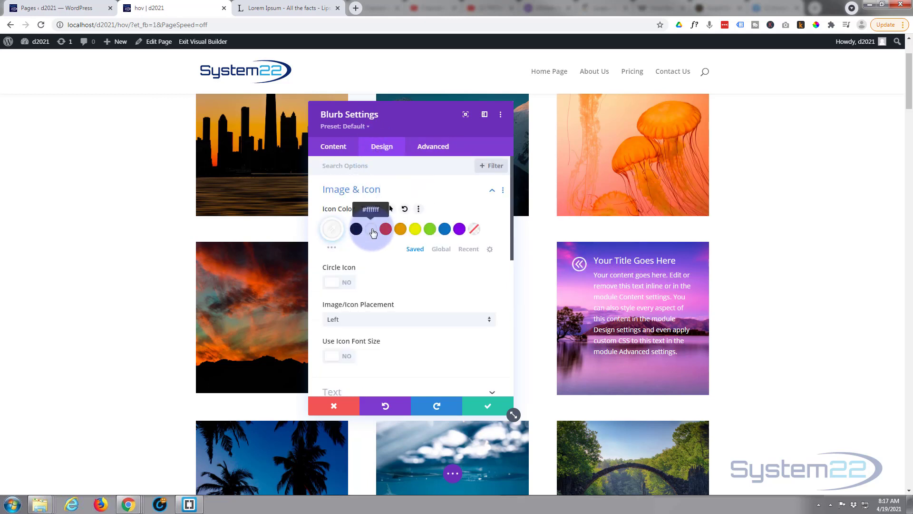
left_click(339, 151)
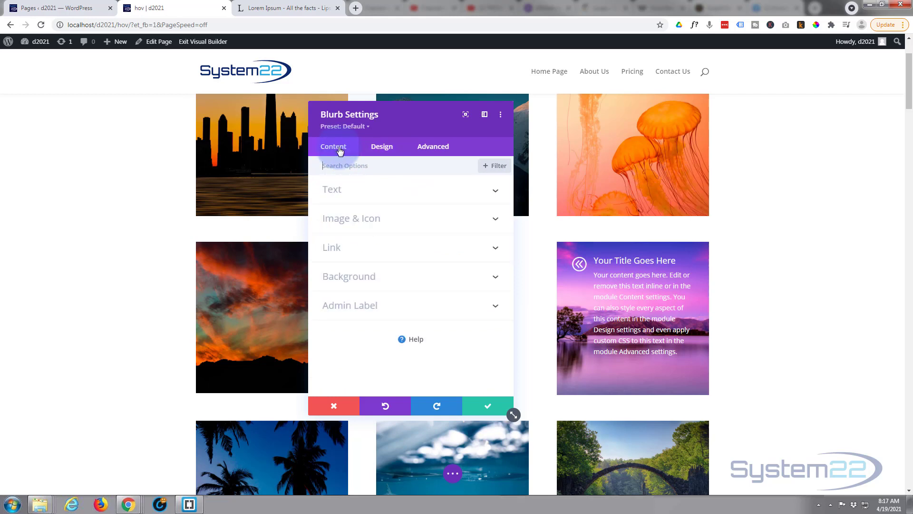
Step: Give the blurb a semi-transparent black hover-only background, leaving the desktop background empty
left_click(401, 279)
left_click(318, 322)
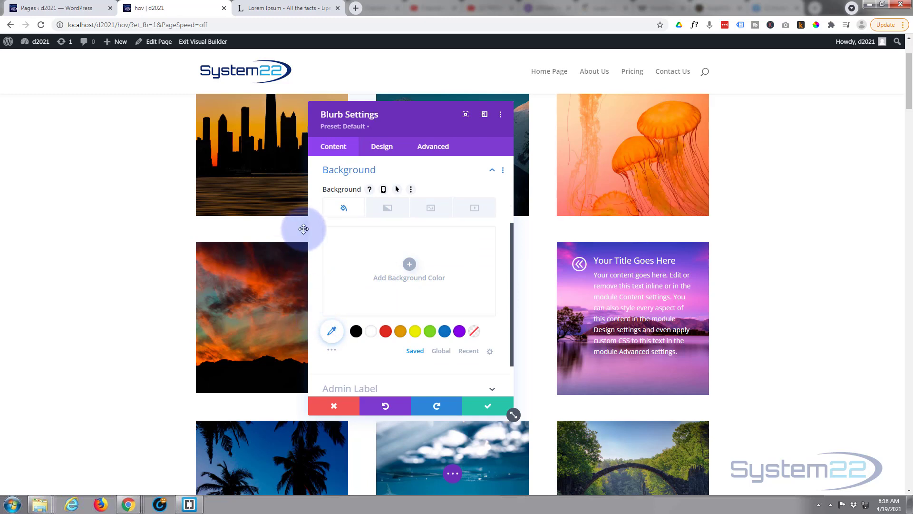
left_click(397, 190)
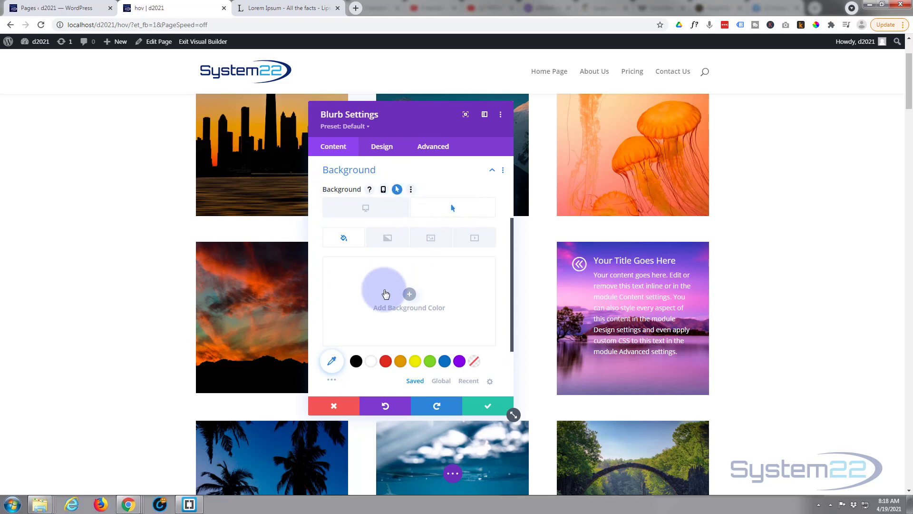
left_click(357, 361)
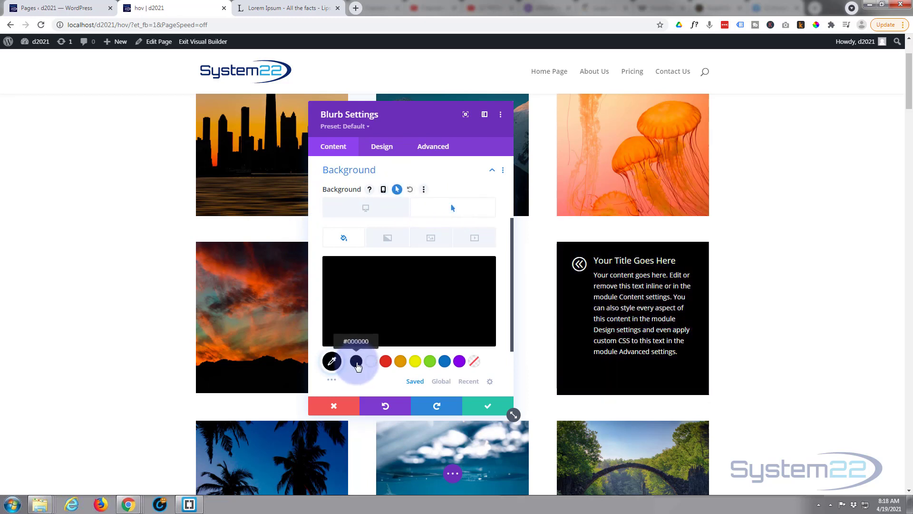
left_click(484, 270)
left_click_drag(486, 281, 483, 316)
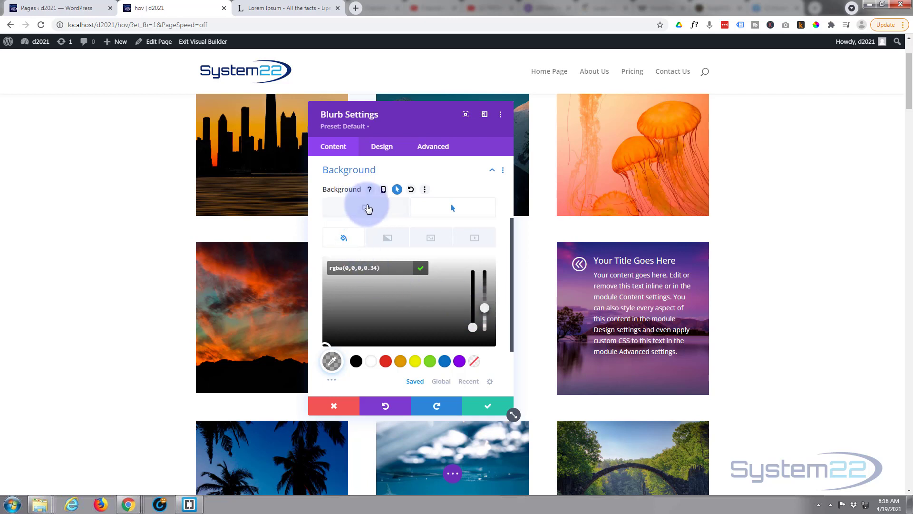
left_click(366, 208)
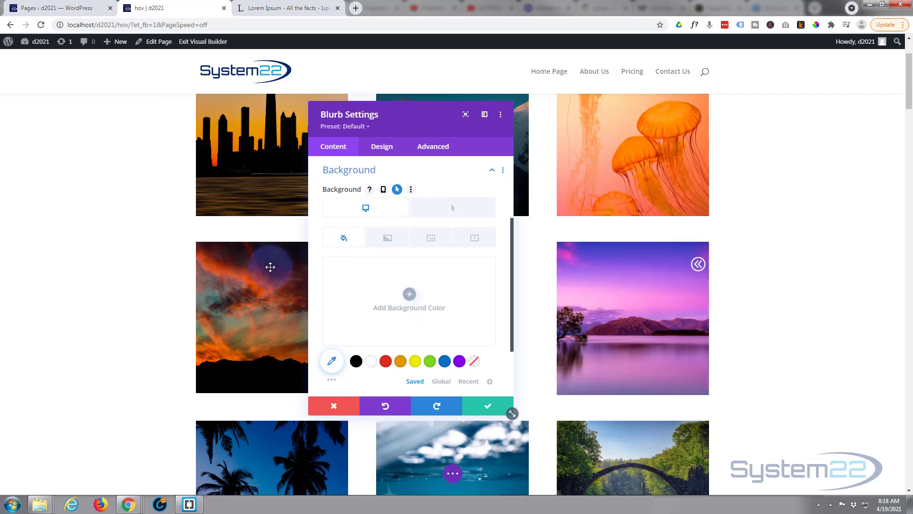
left_click(452, 211)
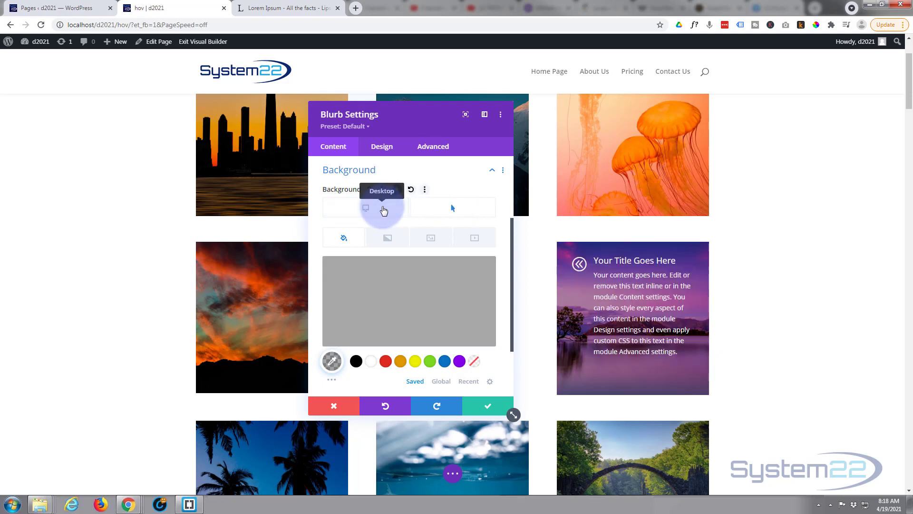
left_click(384, 210)
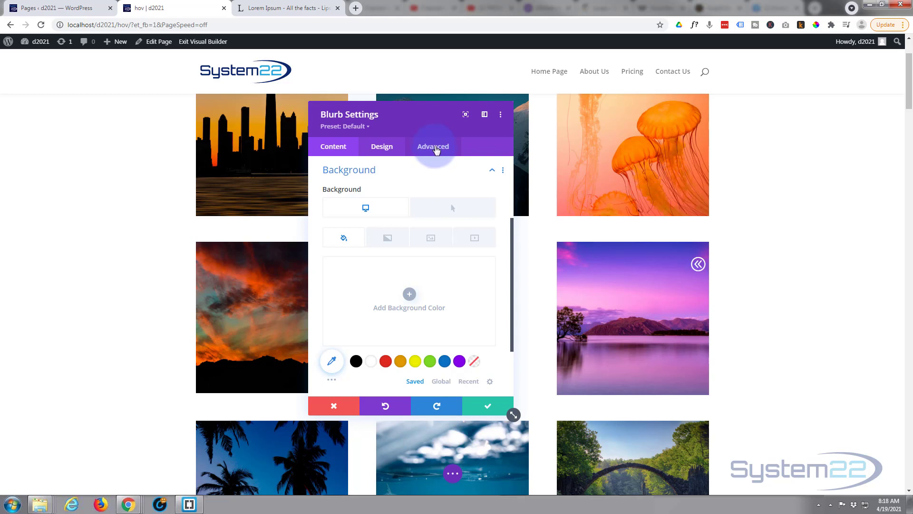
Step: Set the blurb's transition duration to 750ms with an Ease-In-Out speed curve
left_click(434, 149)
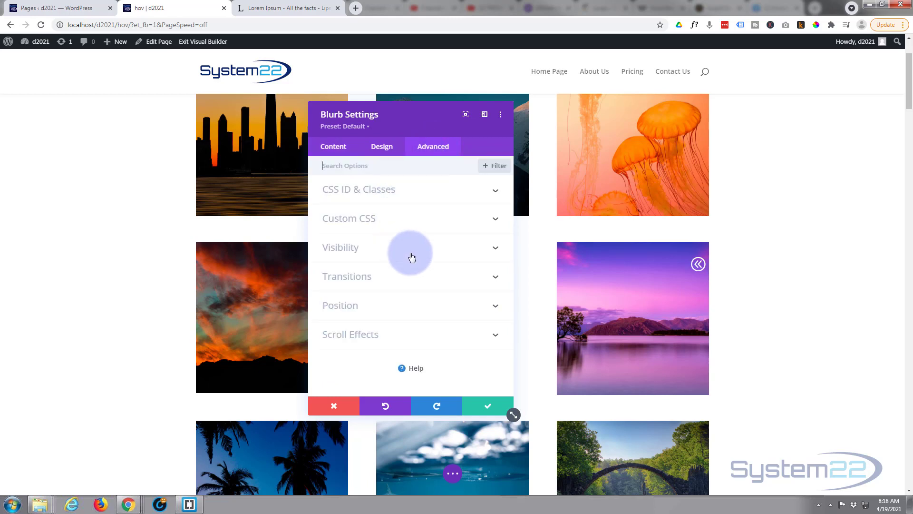
left_click(420, 282)
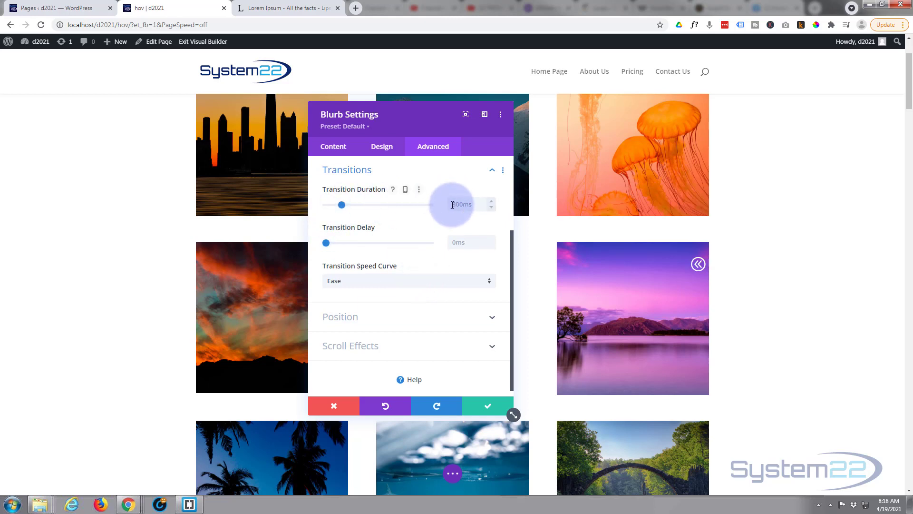
left_click_drag(342, 203, 363, 204)
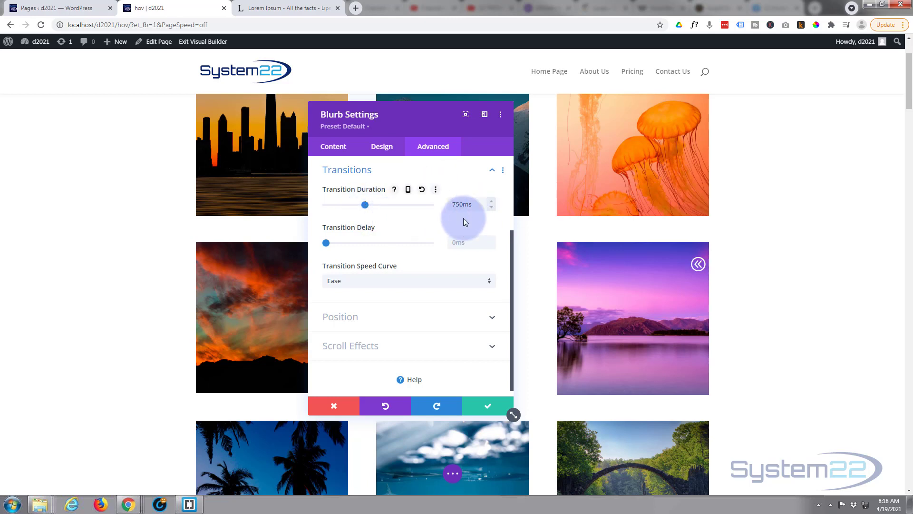
left_click(408, 282)
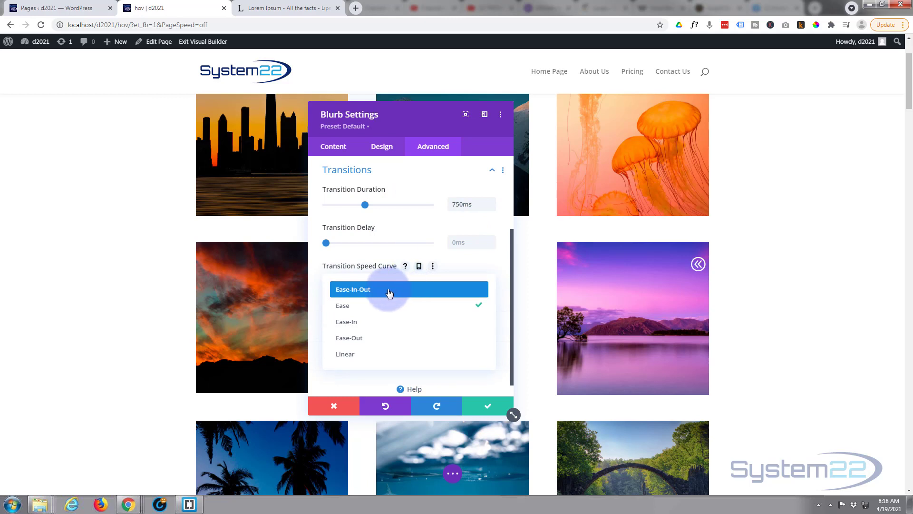
left_click(388, 292)
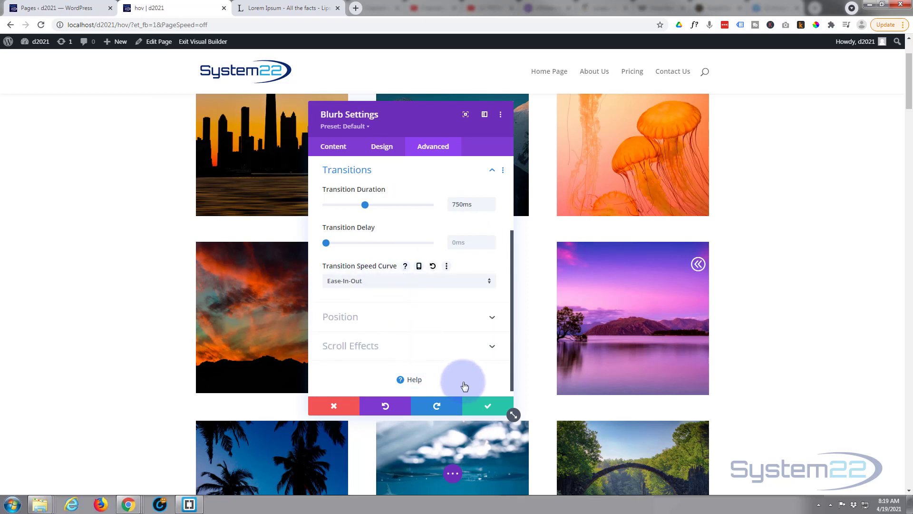
Step: Keep the blurb changes and save the page
left_click(485, 406)
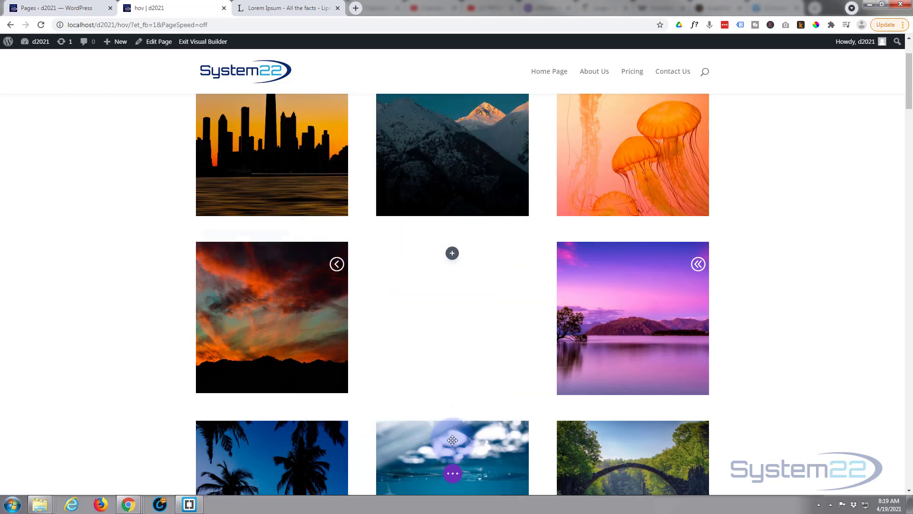
left_click(452, 473)
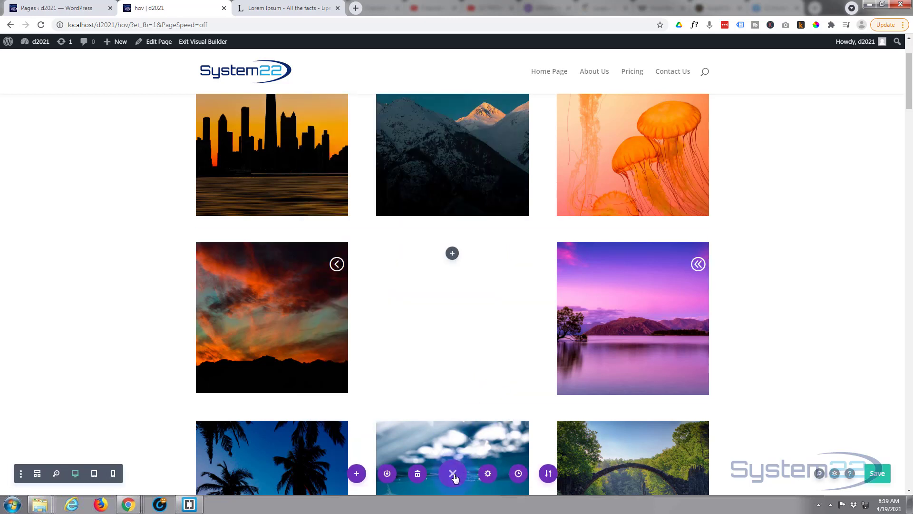
left_click(880, 475)
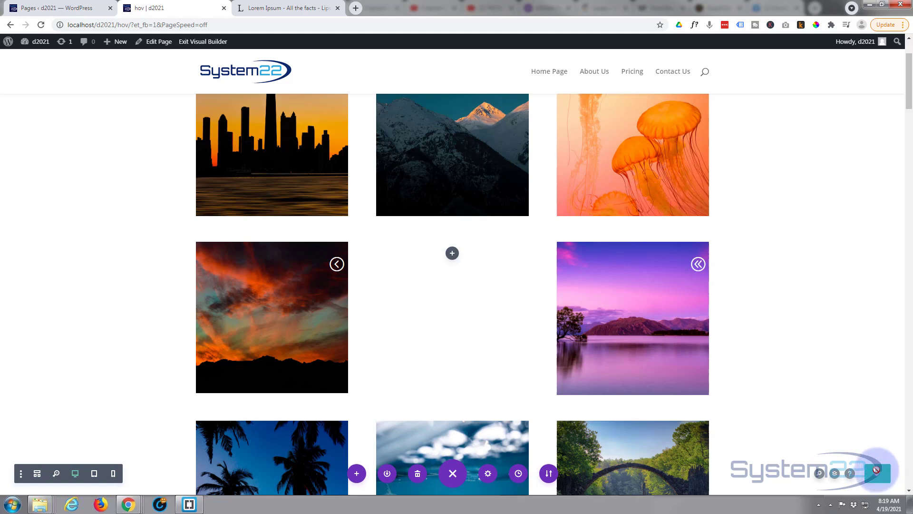
Step: Exit the Visual Builder and hover the lake image to test the slide-in blurb
left_click(196, 43)
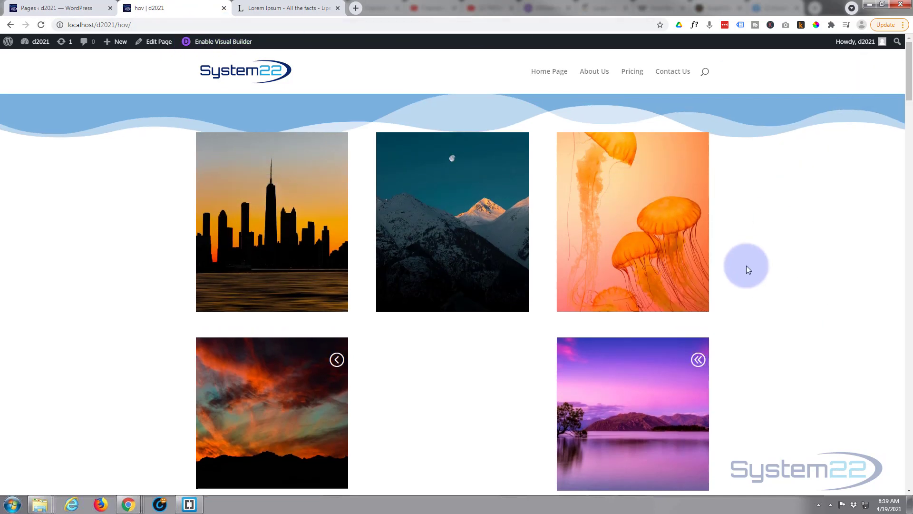
scroll(750, 264, "down", 2)
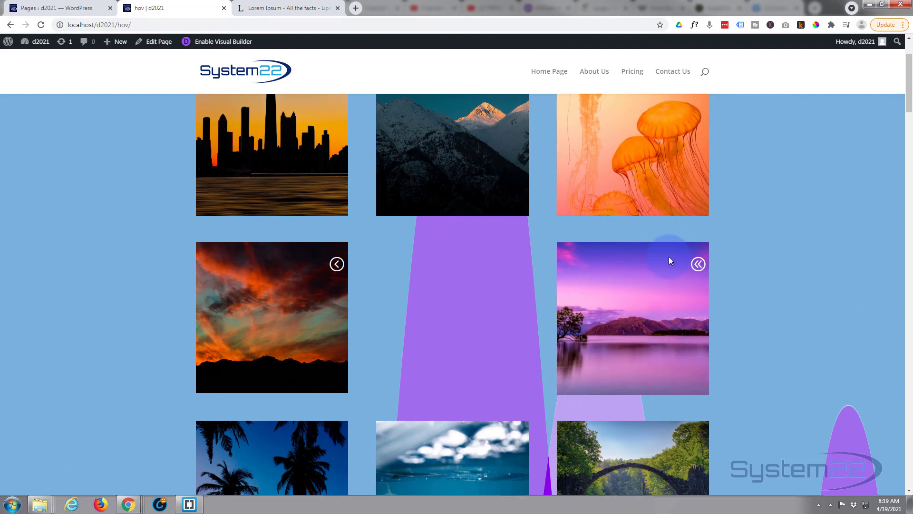
mouse_move(690, 264)
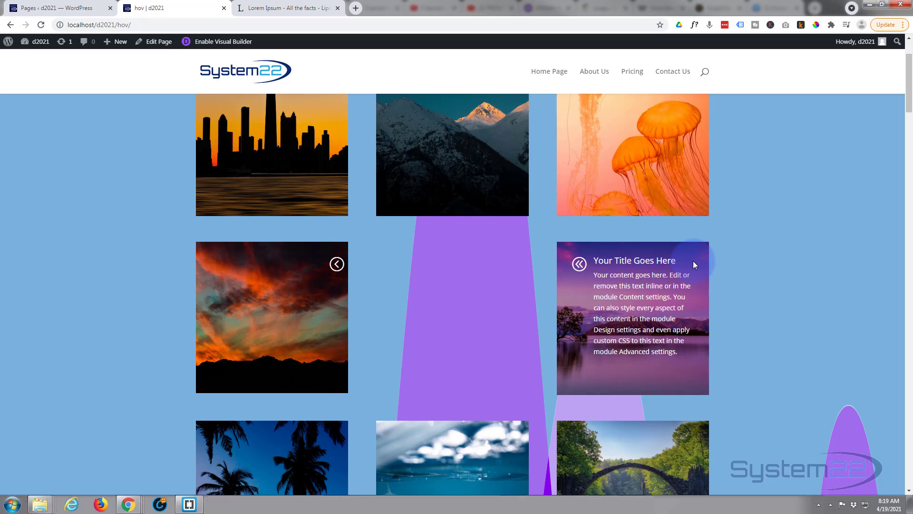